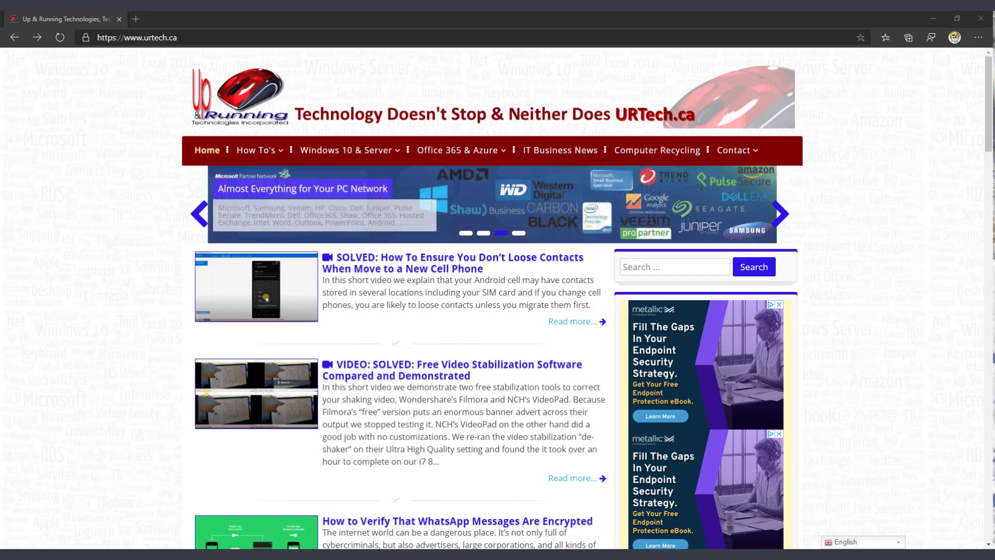
- Switch to the Word document, maximize its window and leave header editing to return to the body text
left_click_drag(994, 208, 685, 193)
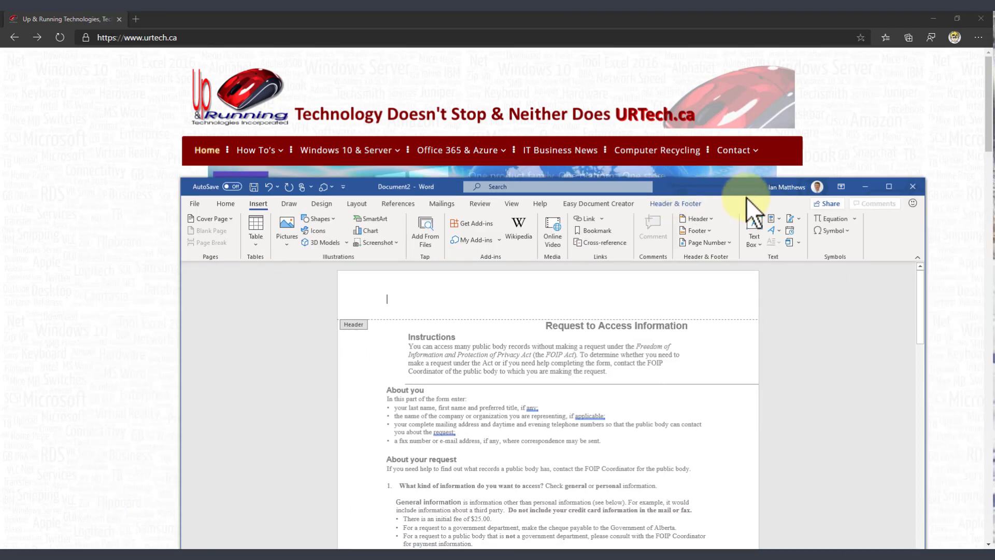
left_click(889, 186)
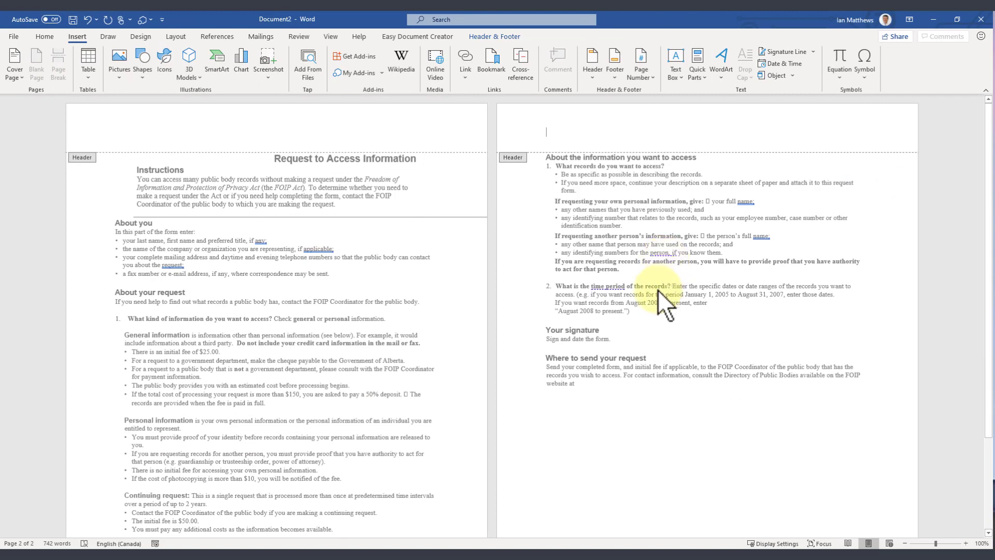
scroll(652, 303, "down", 4)
double_click(645, 317)
scroll(646, 317, "up", 4)
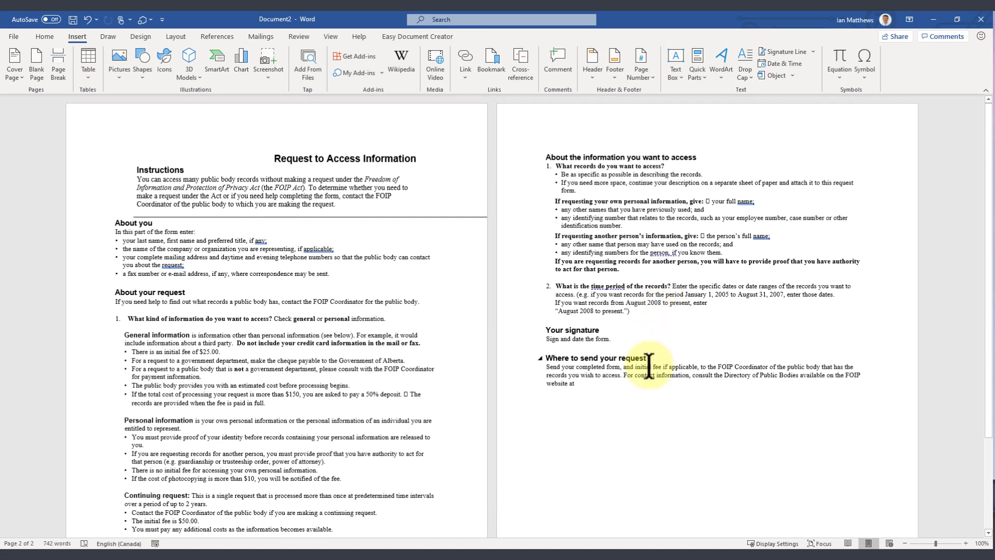
scroll(649, 372, "down", 3)
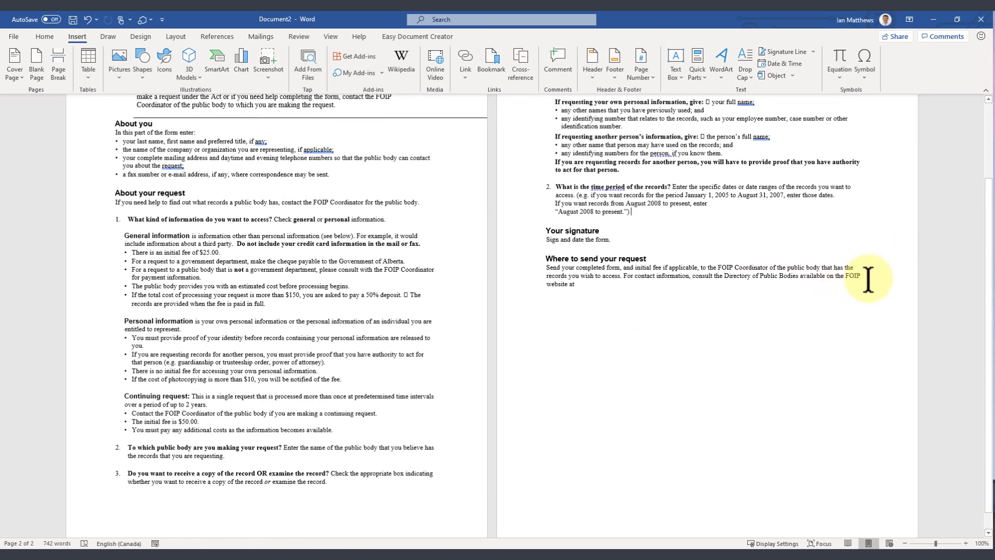
scroll(505, 254, "up", 3)
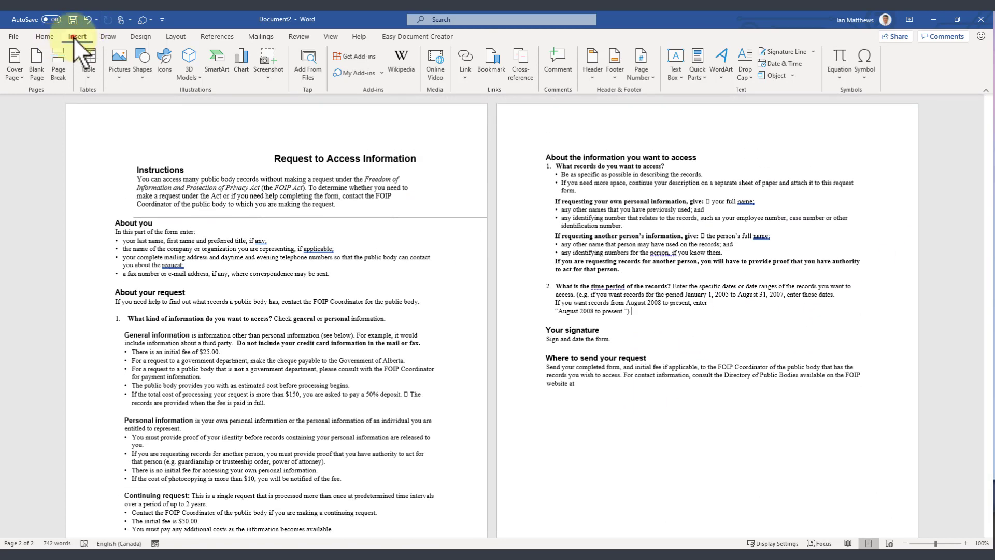
- Search the Office add-in store for "cloud" and add the Pro Word Cloud add-in
left_click(365, 57)
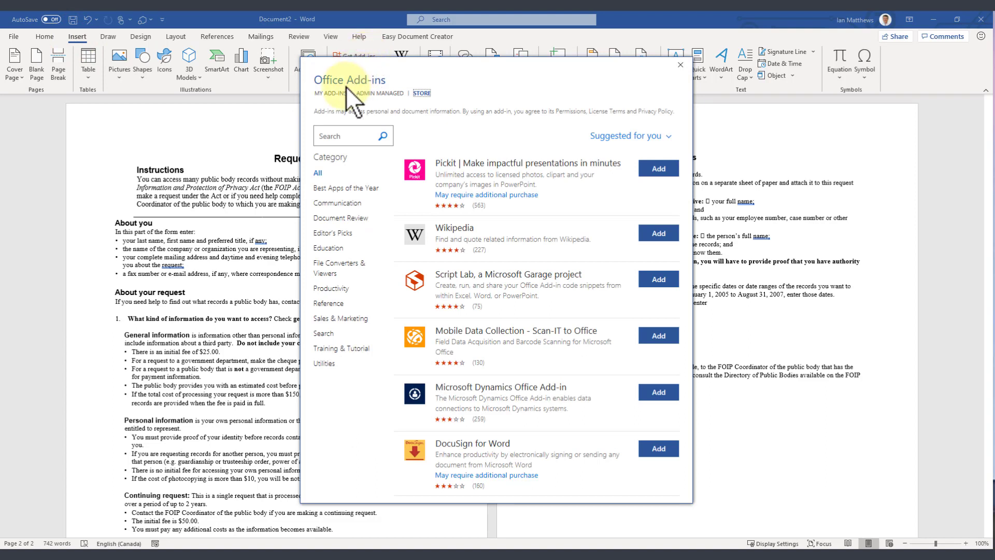
left_click(330, 135)
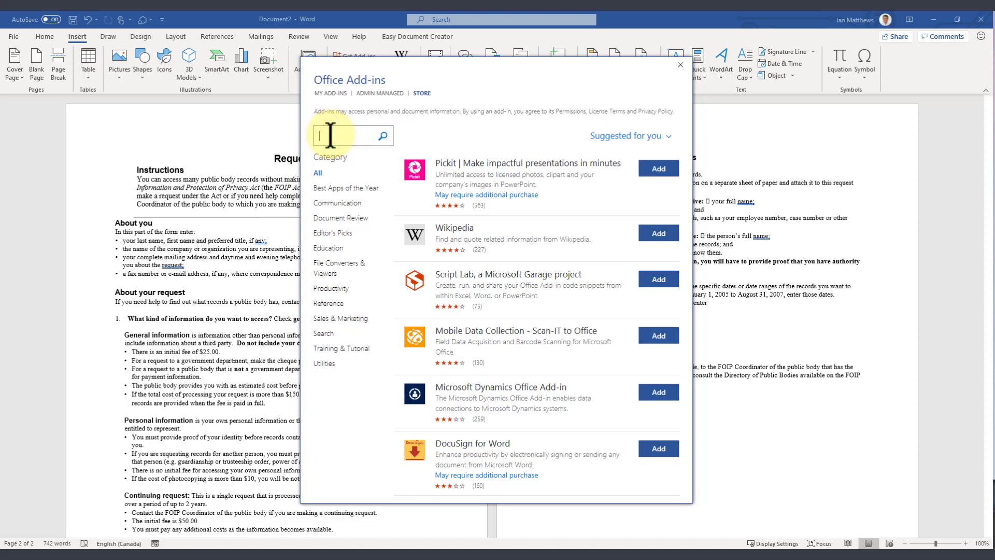
type("cloud")
key("Return")
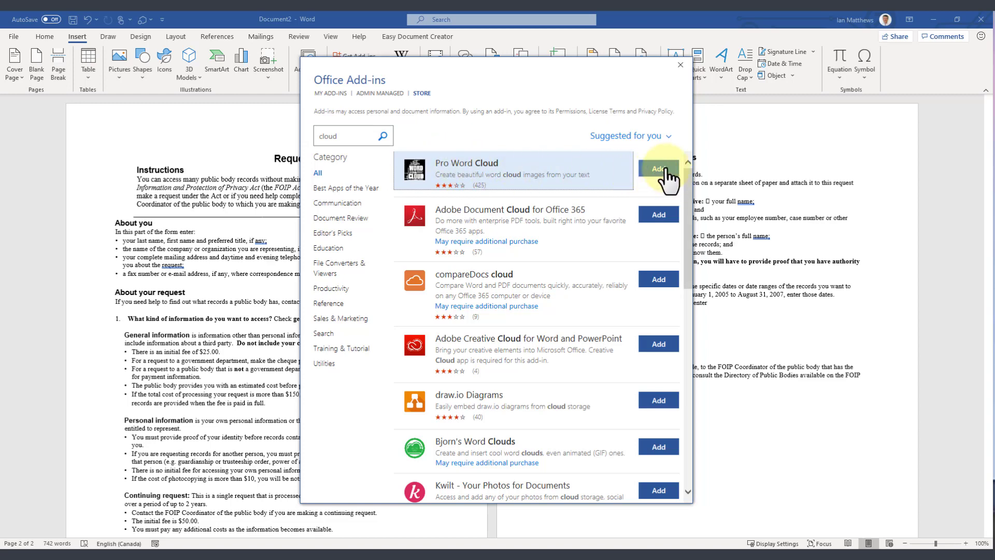
left_click(665, 172)
left_click(603, 369)
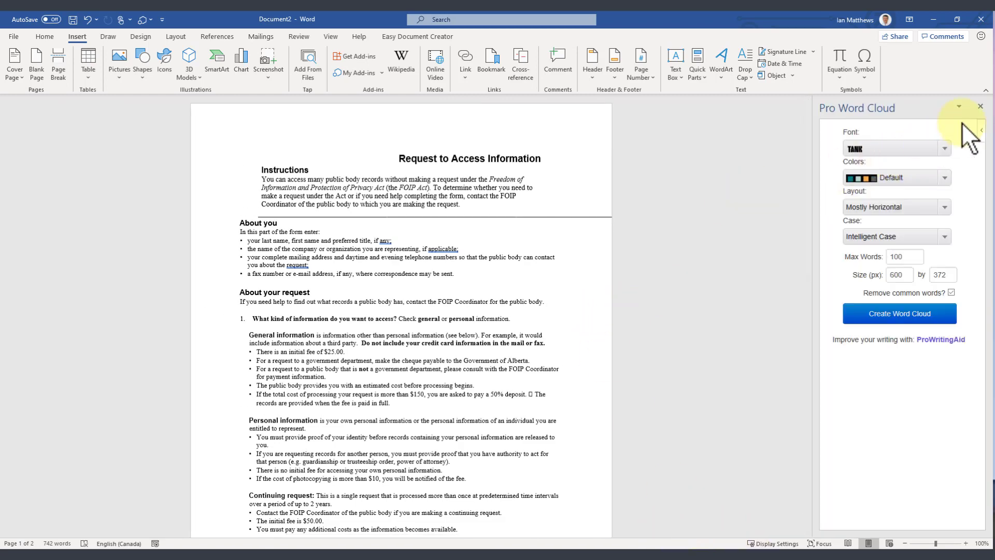
- Select the text from "Continuing request" to the end of the document and create a word cloud from it with the default settings
scroll(646, 282, "down", 4)
scroll(642, 282, "up", 3)
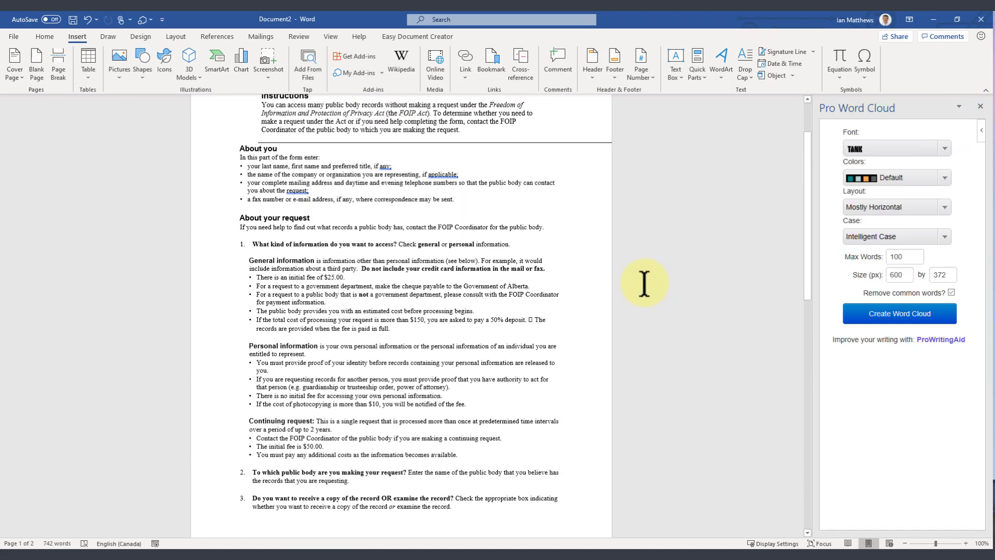
scroll(583, 352, "down", 2)
scroll(567, 362, "down", 3)
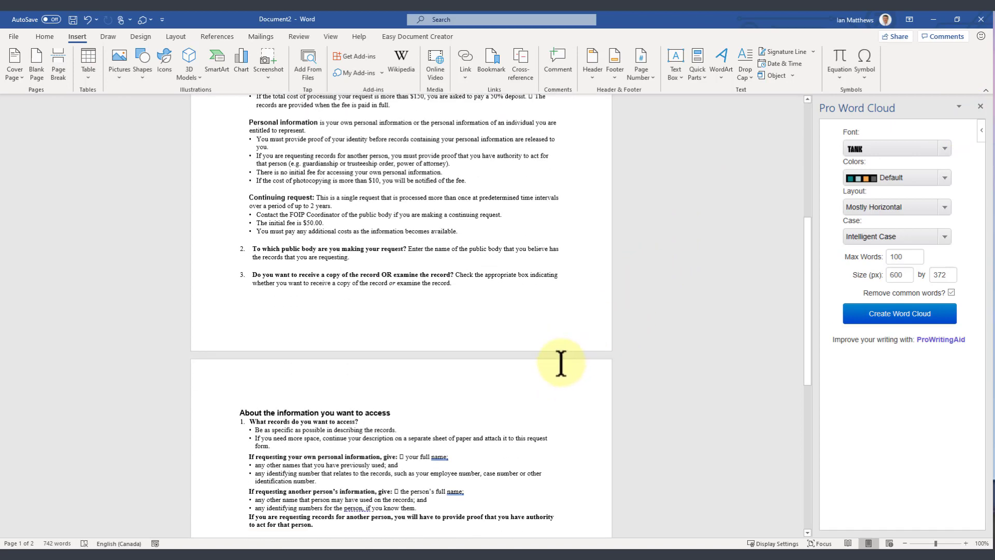
scroll(560, 362, "down", 3)
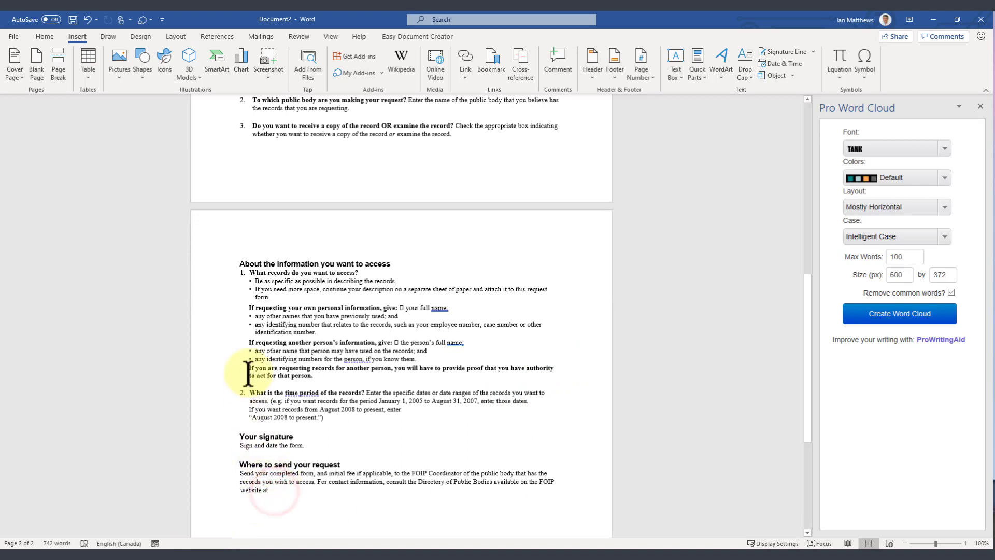
left_click_drag(269, 486, 229, 104)
scroll(631, 396, "up", 5)
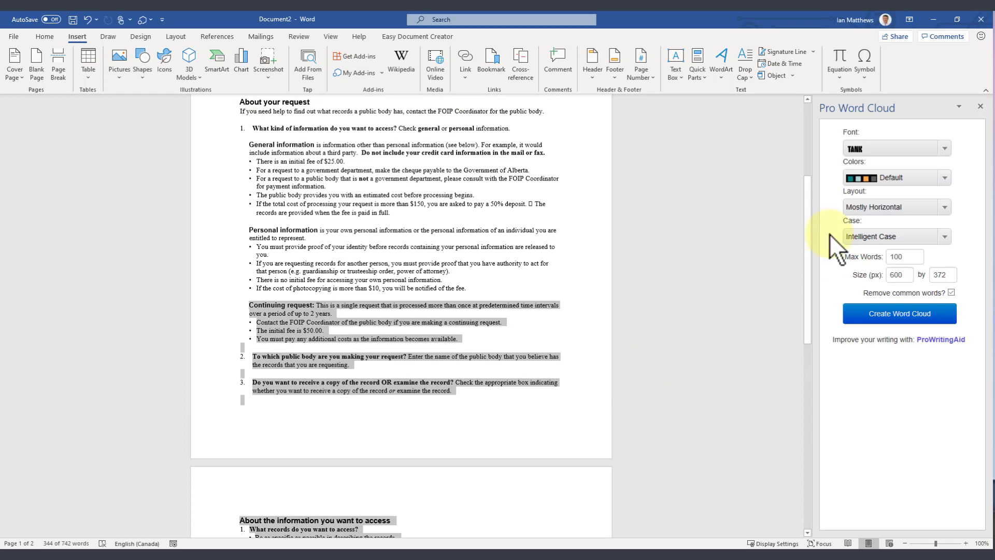
left_click(893, 321)
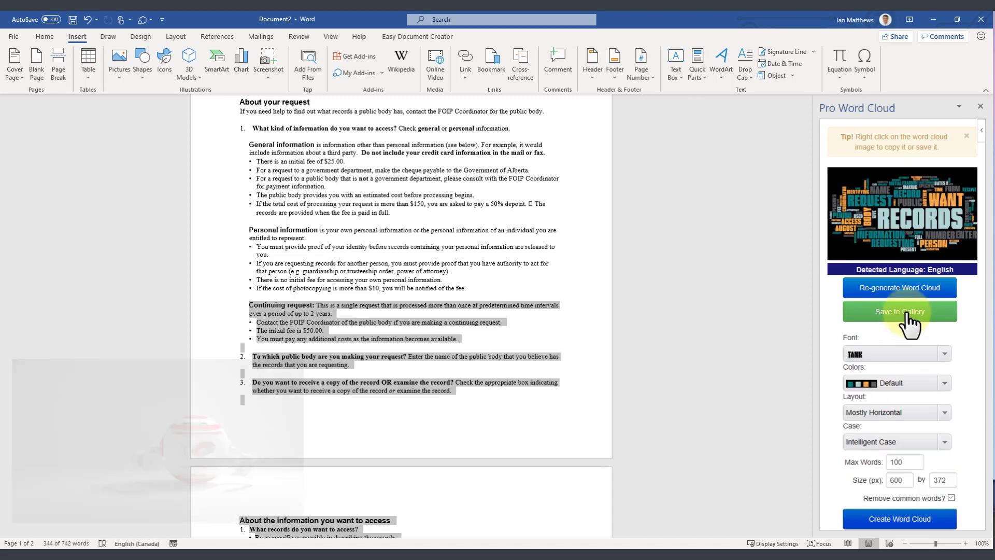
- Insert the generated word cloud below the first bullet under Personal information, and undo the insertion
left_click_drag(897, 223, 433, 251)
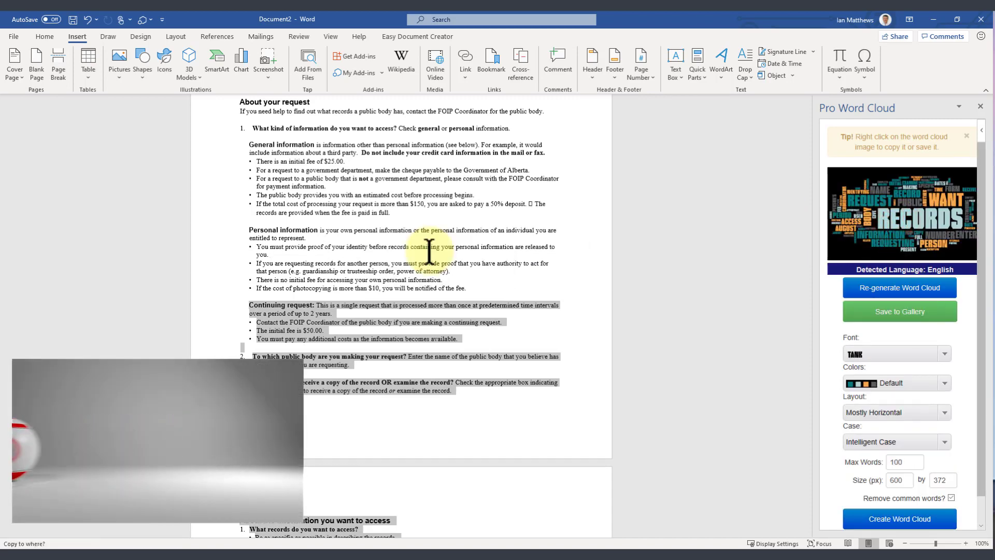
scroll(433, 251, "down", 5)
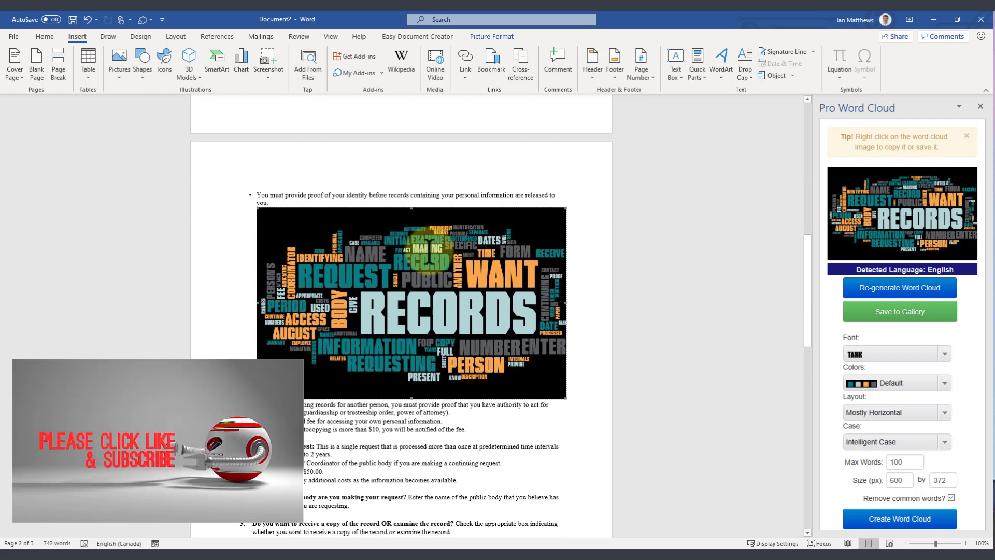
key("ctrl+z")
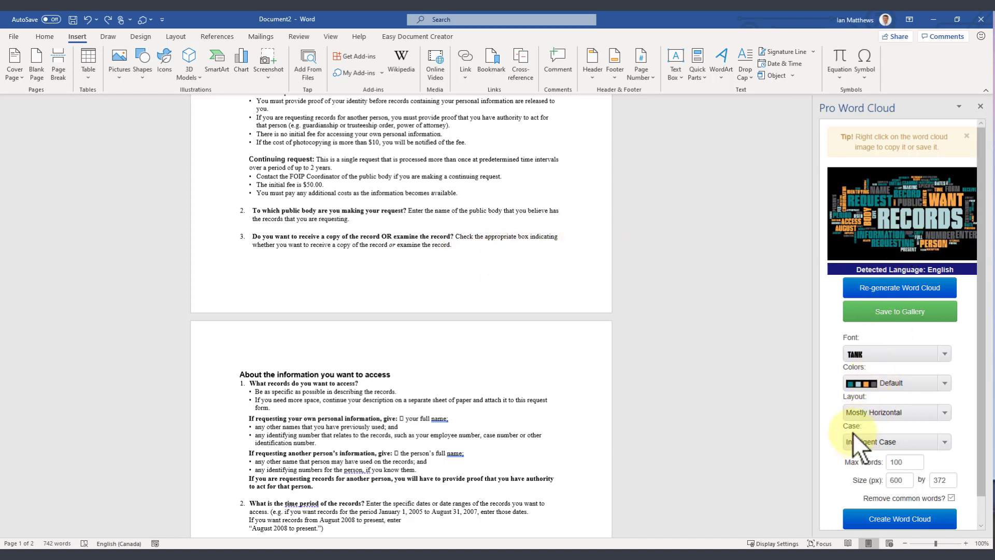
- Set the word cloud's case to Preserve Case and try to create the cloud again
left_click(858, 445)
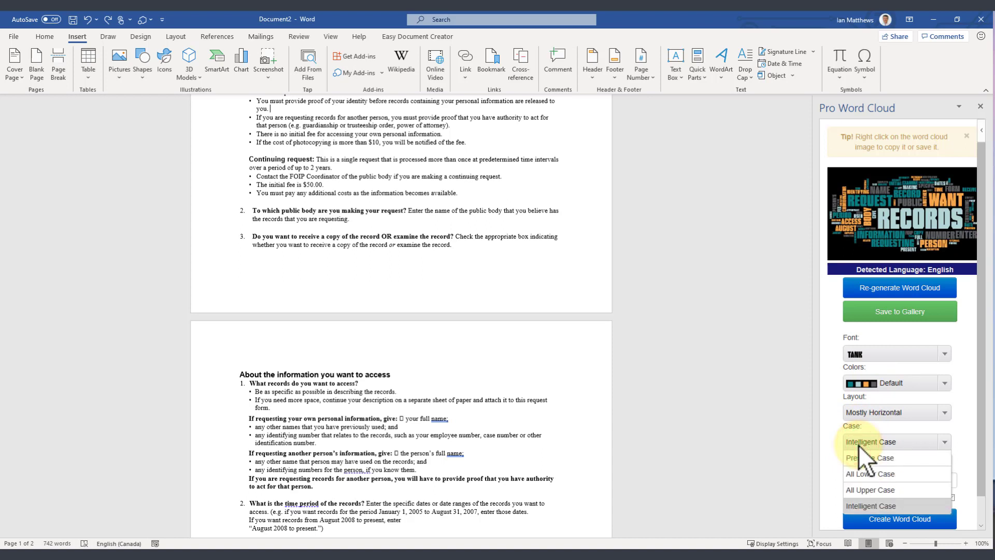
left_click(871, 459)
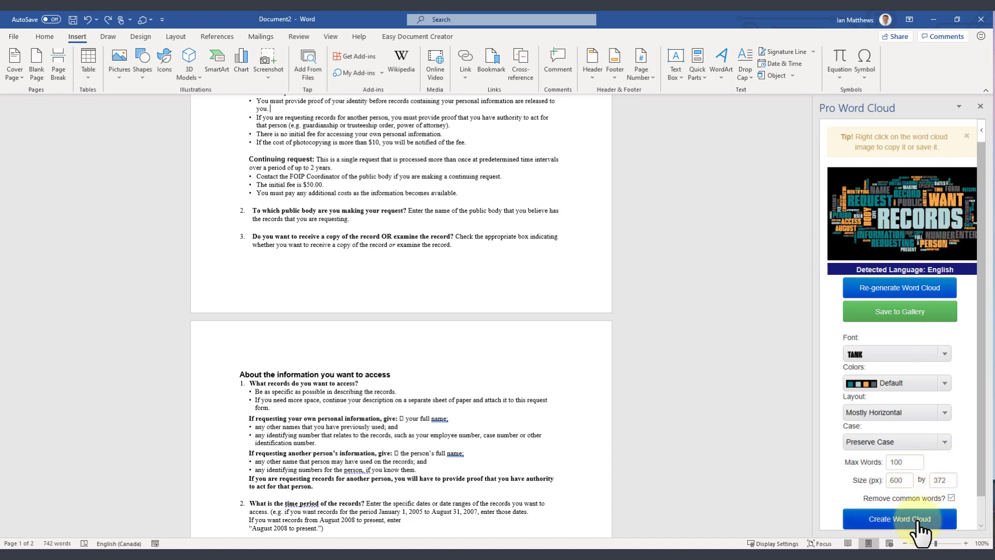
left_click(920, 521)
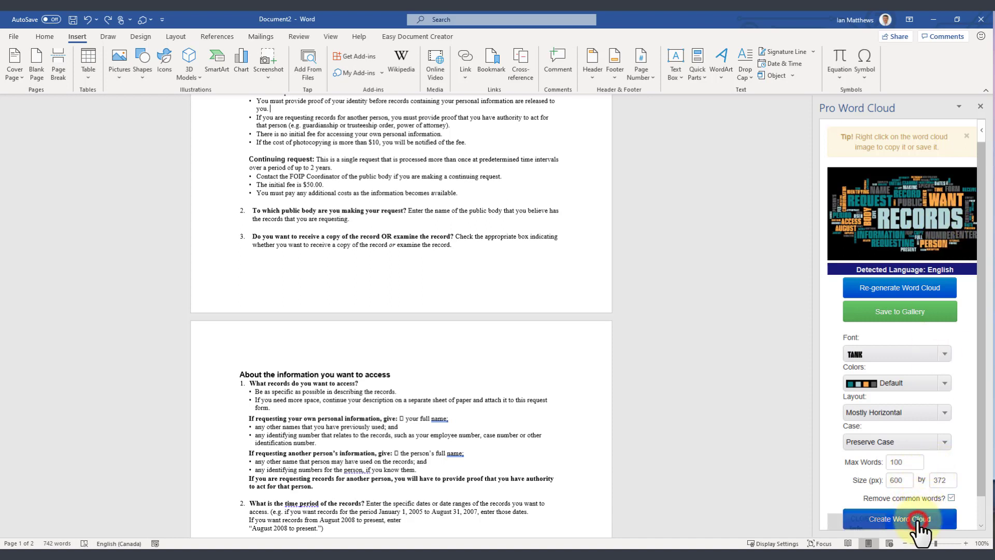
- Reselect the text from "Continuing request" to the document's end and create a word cloud from it in Arial
left_click(247, 162)
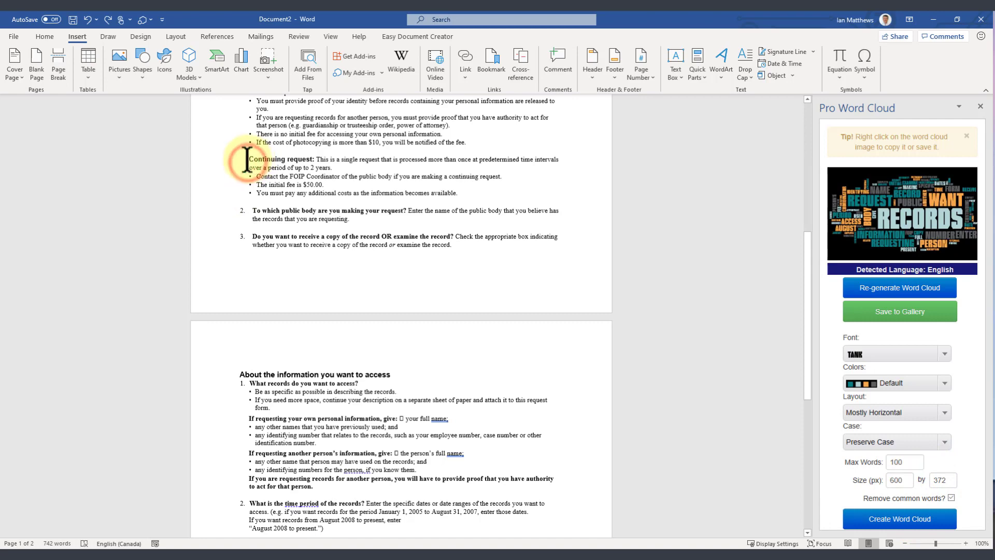
left_click_drag(249, 161, 539, 275)
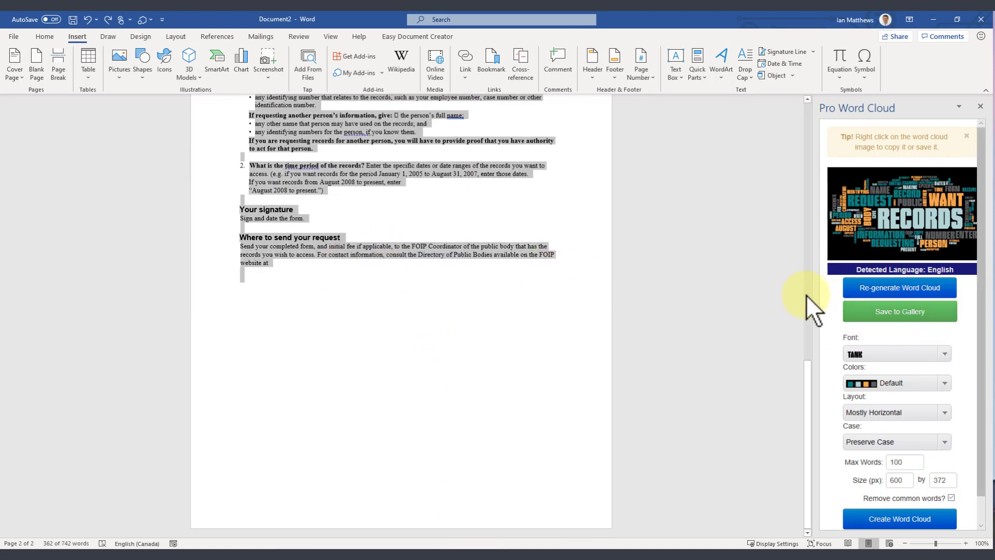
scroll(798, 288, "up", 5)
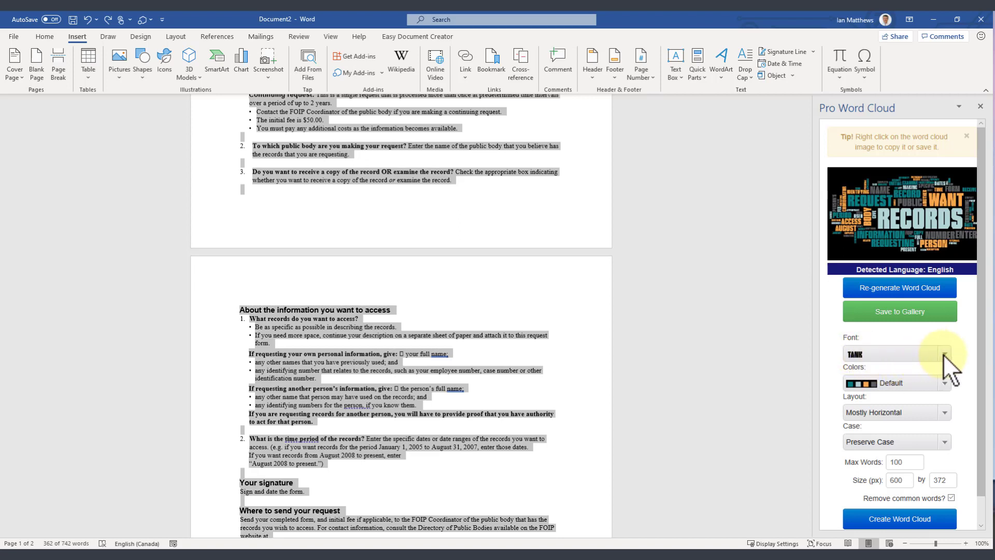
left_click(944, 355)
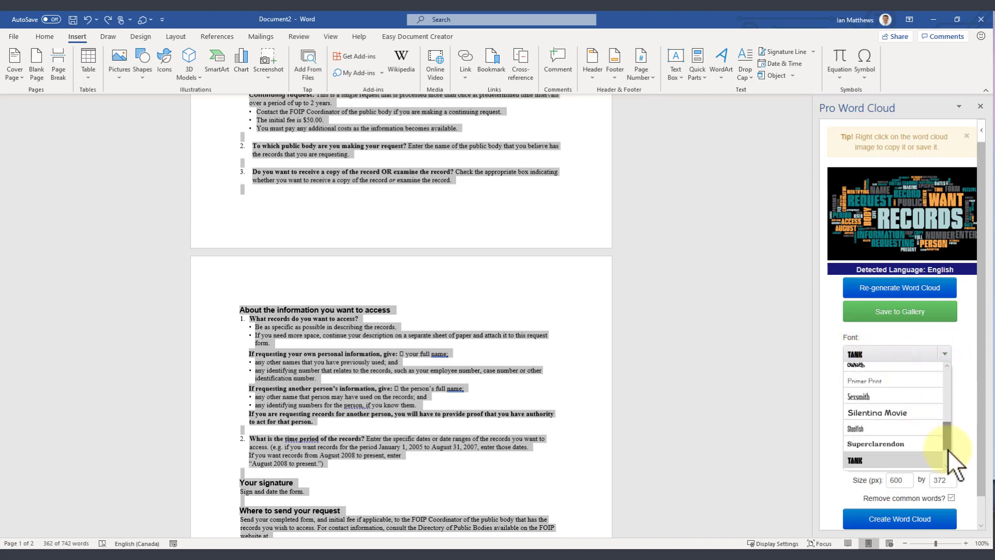
left_click_drag(947, 436, 948, 371)
left_click(900, 366)
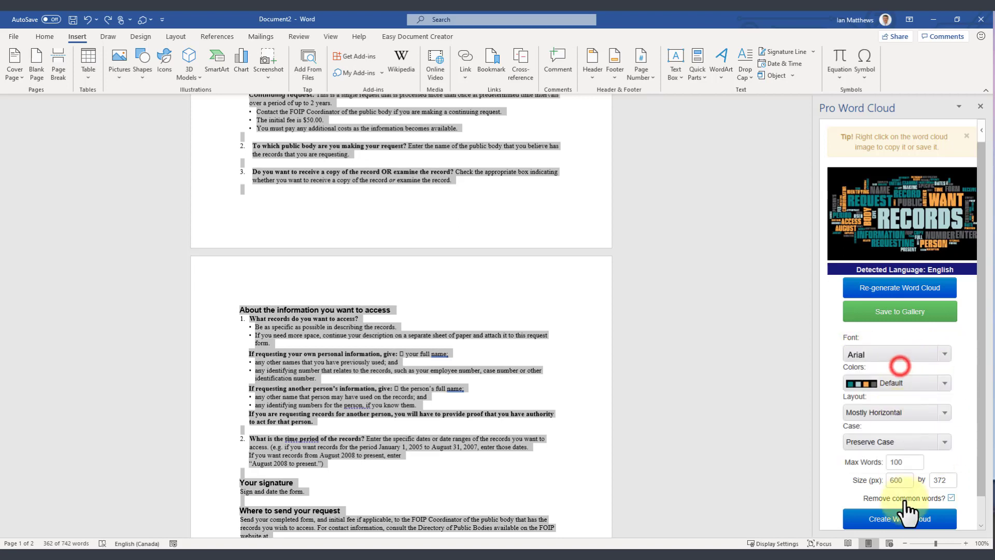
left_click(905, 509)
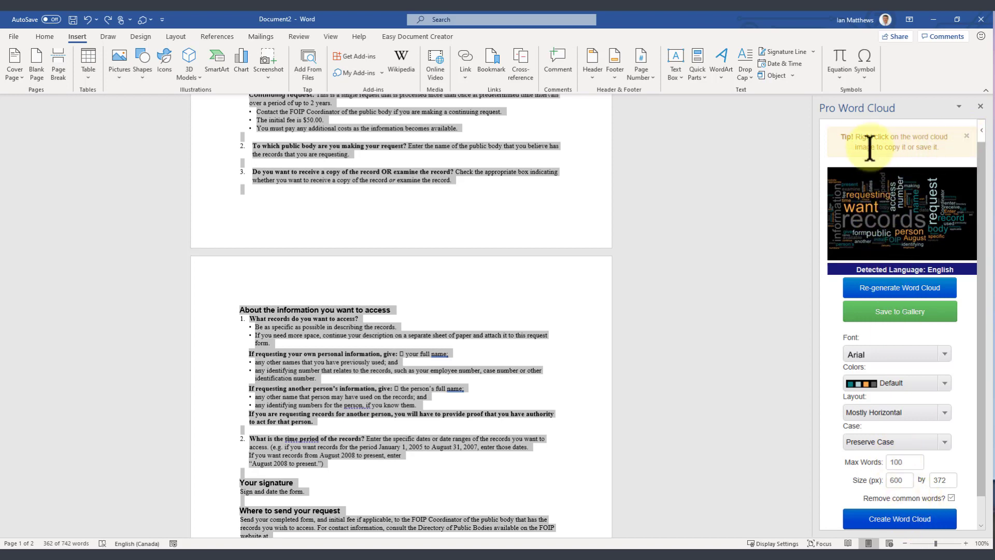
- Insert the Arial word cloud between questions 2 and 3 in the document, and undo the insertion
left_click_drag(861, 138, 926, 135)
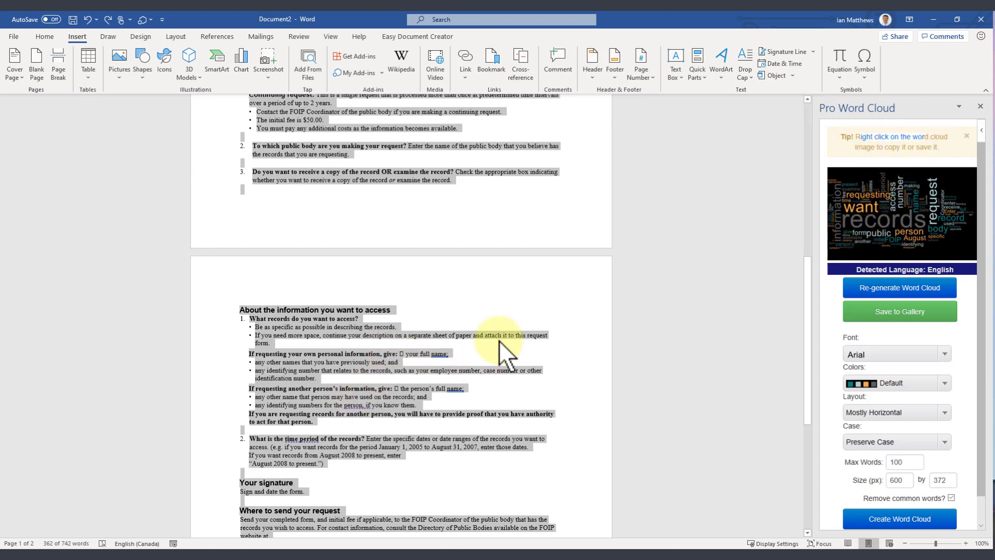
left_click(501, 327)
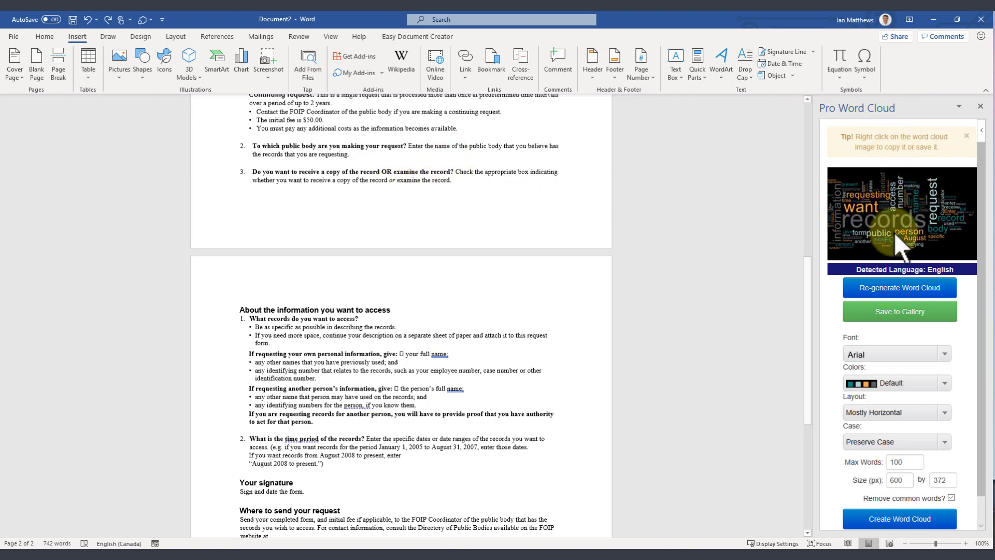
left_click_drag(918, 211, 303, 166)
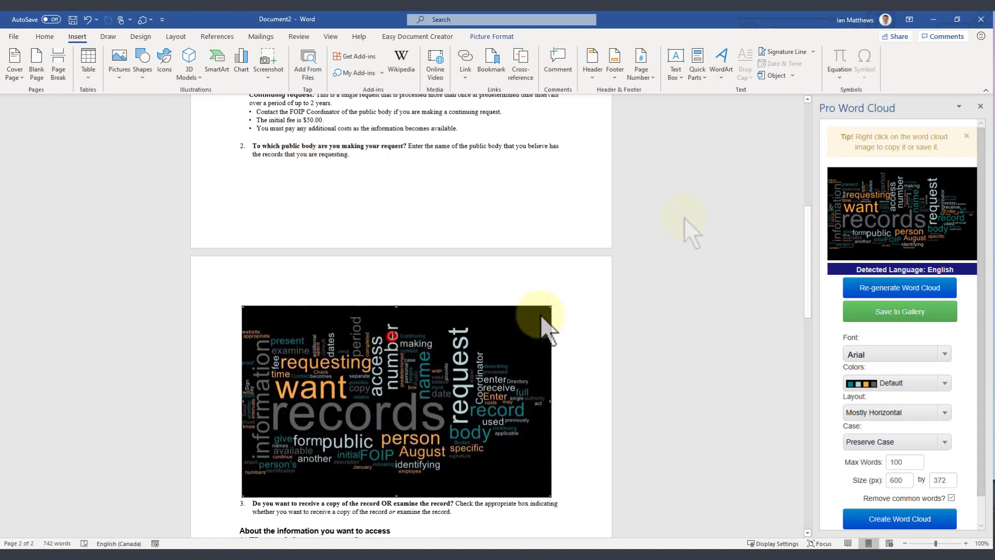
key("ctrl+z")
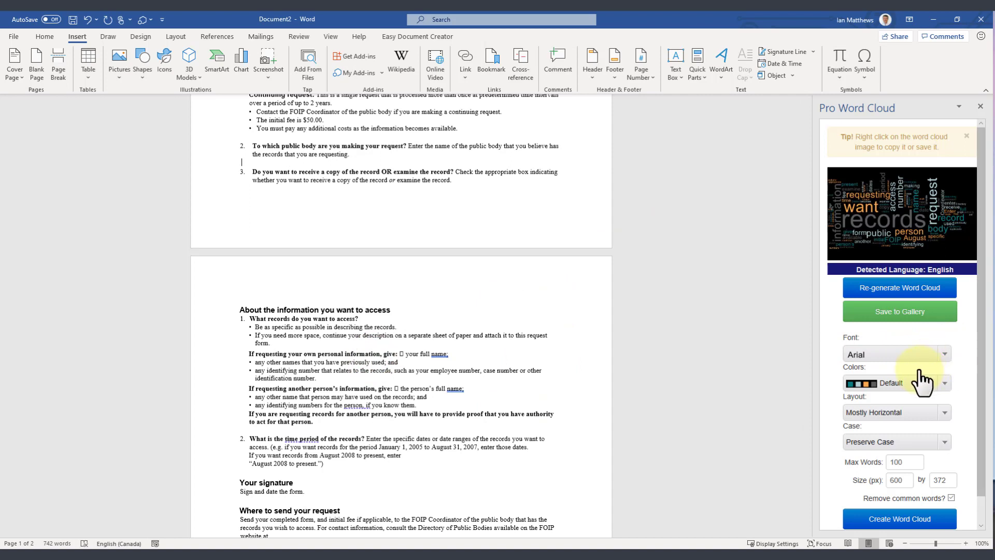
- Set the word cloud's colors to Celebration and its size to 800 by 300 px
left_click(944, 382)
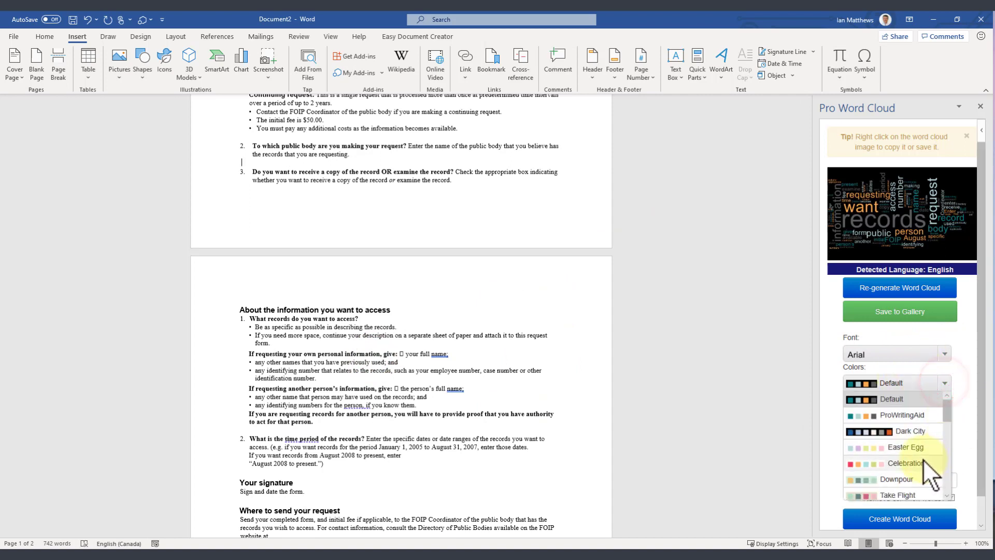
left_click(922, 464)
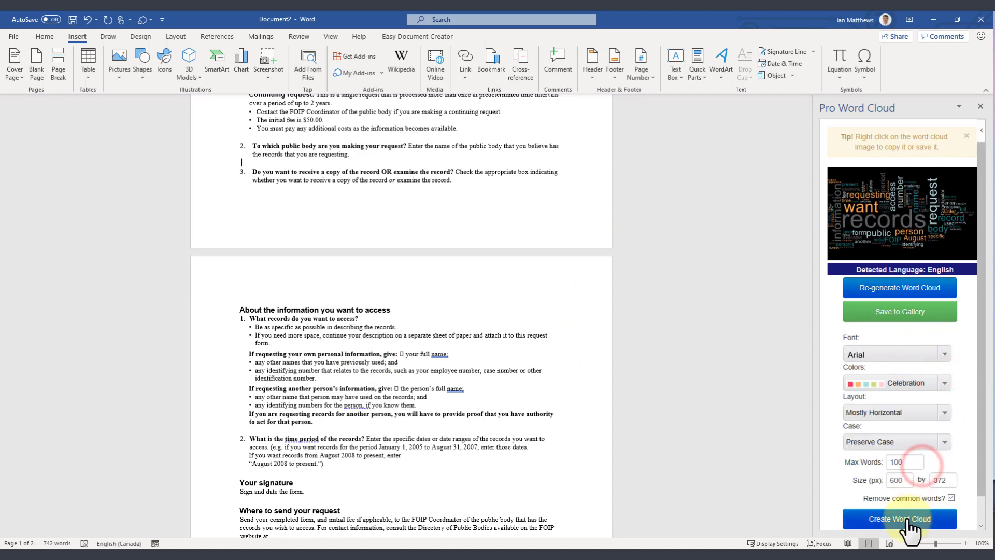
double_click(907, 480)
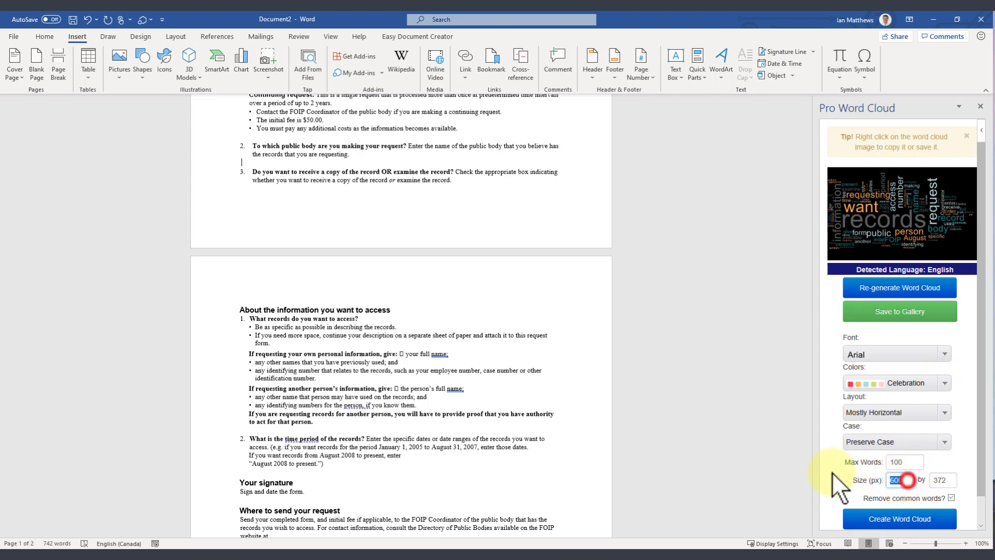
type("800")
key("Tab")
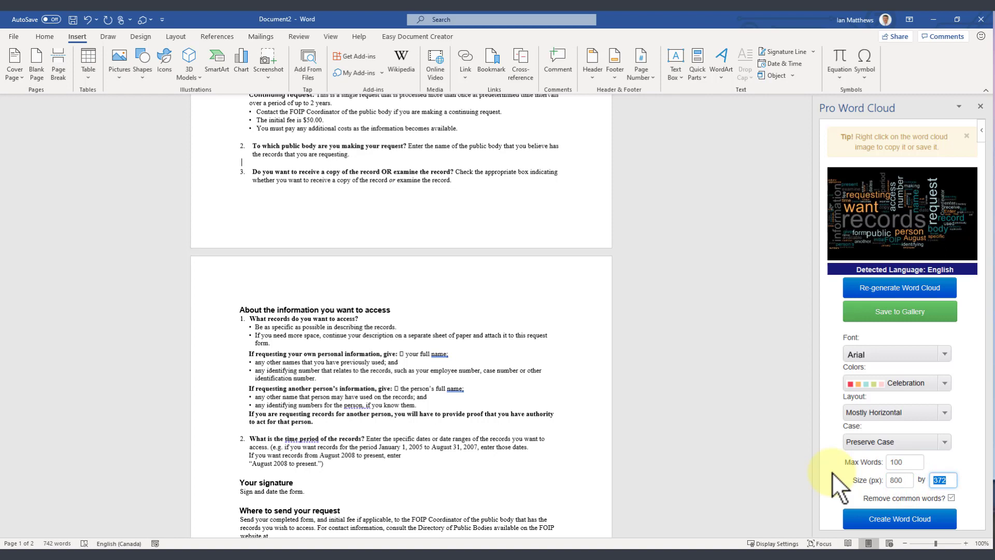
type("300")
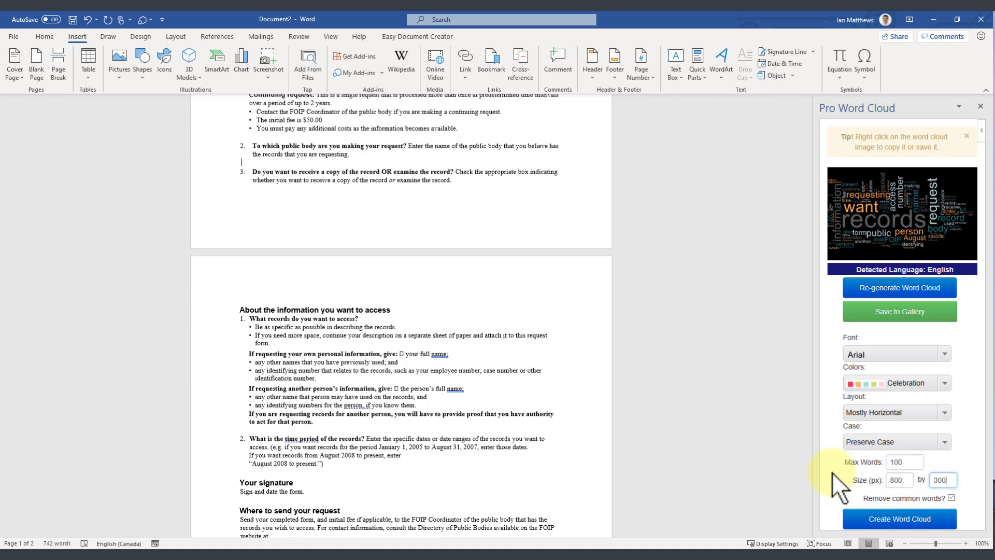
- Select the text from "Personal information" to the document's end and create an 800 by 300 px word cloud in Celebration colors from it
left_click(905, 519)
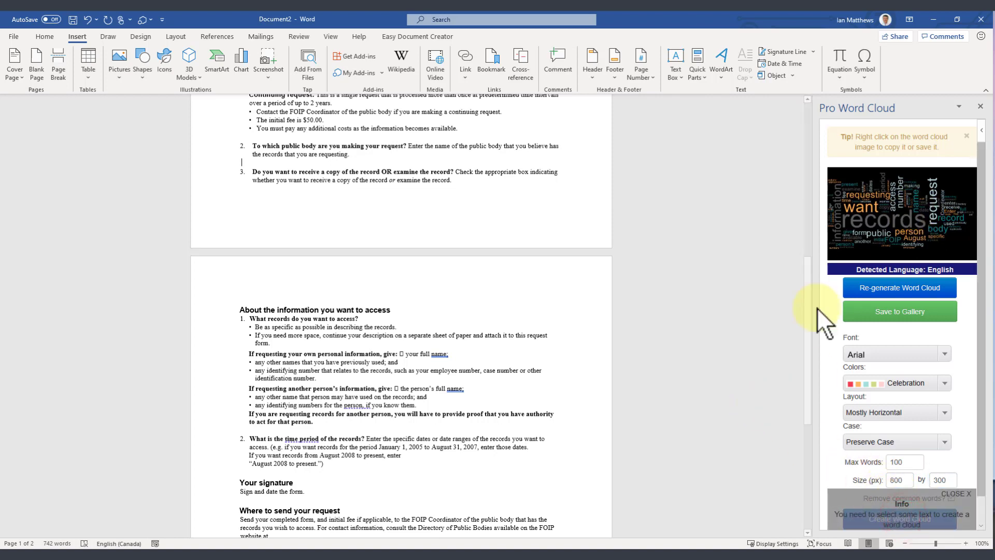
left_click(280, 191)
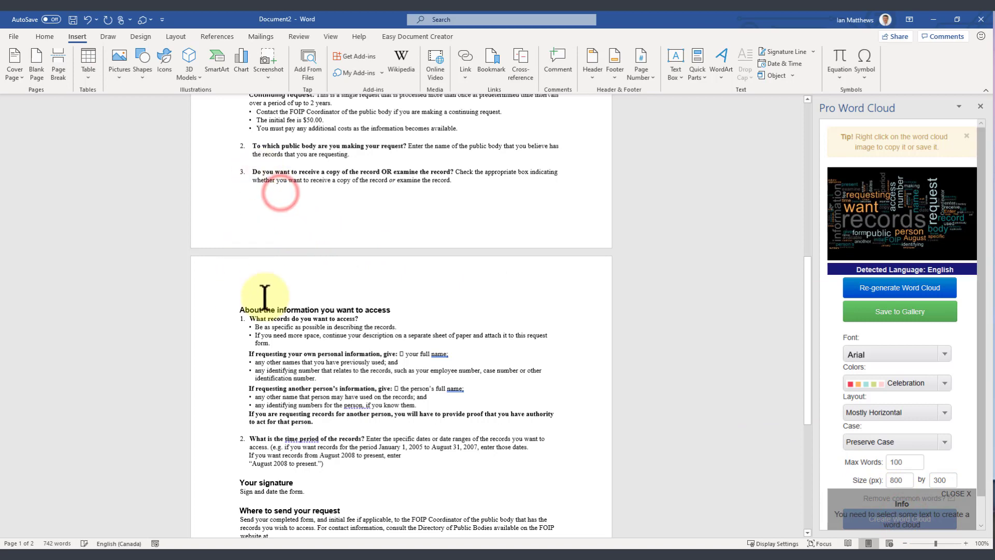
scroll(264, 326, "down", 3)
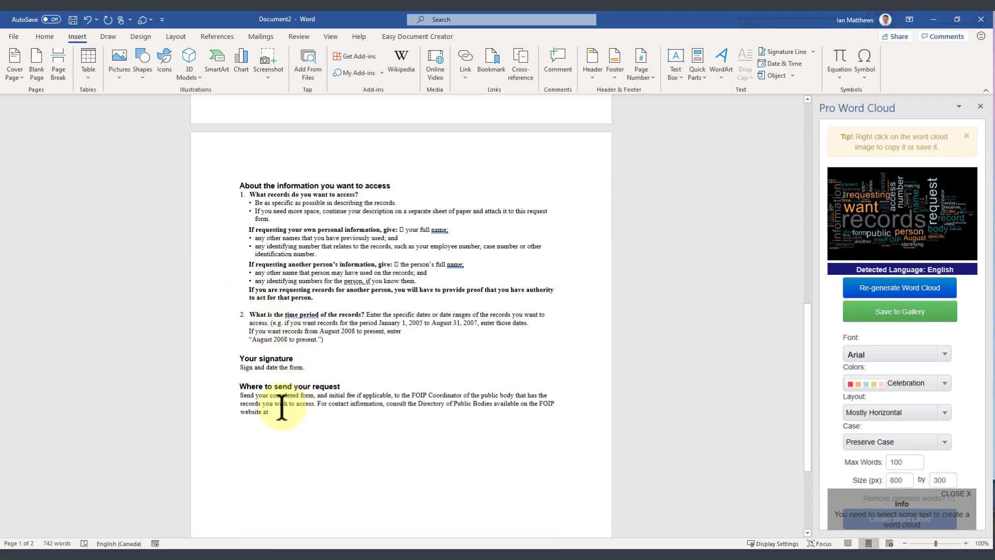
left_click_drag(281, 408, 248, 316)
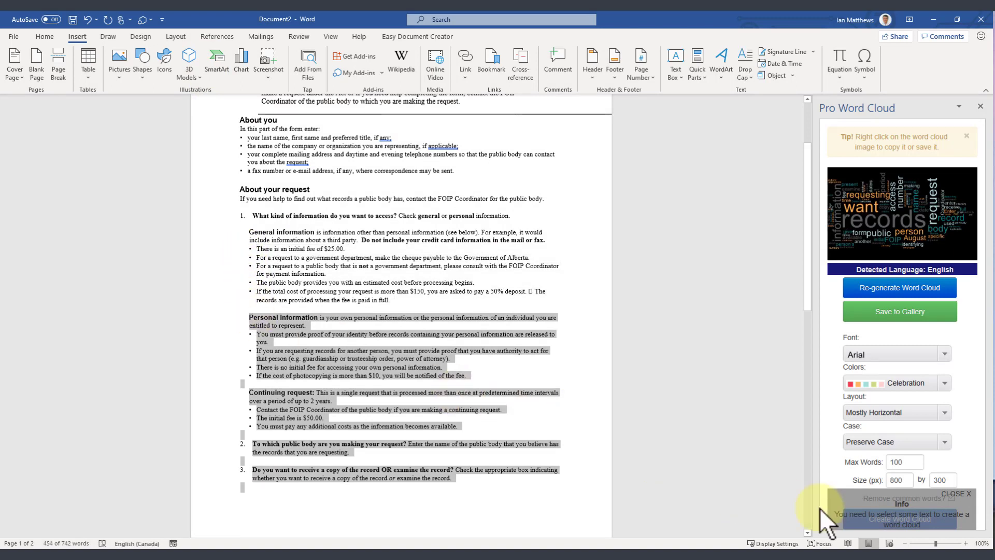
left_click(968, 493)
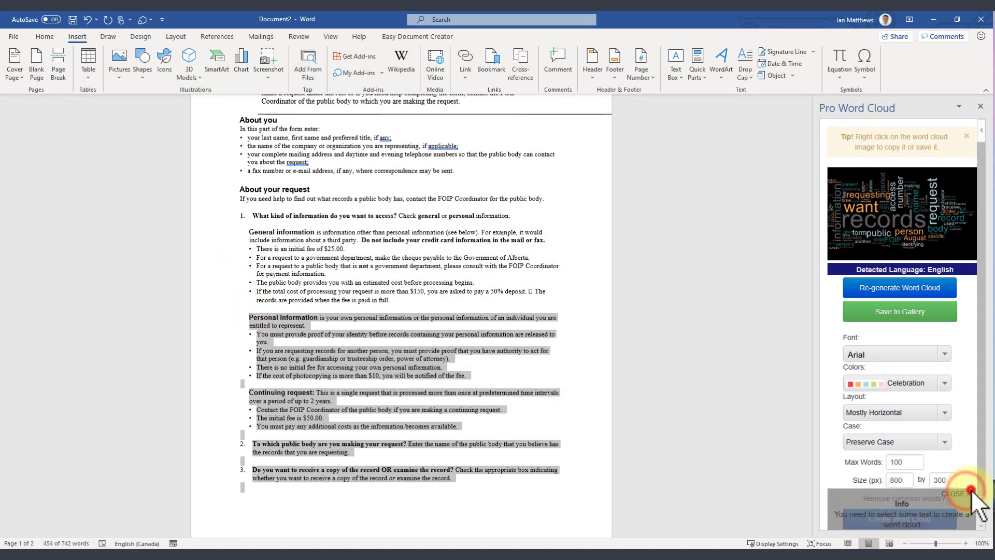
left_click(924, 520)
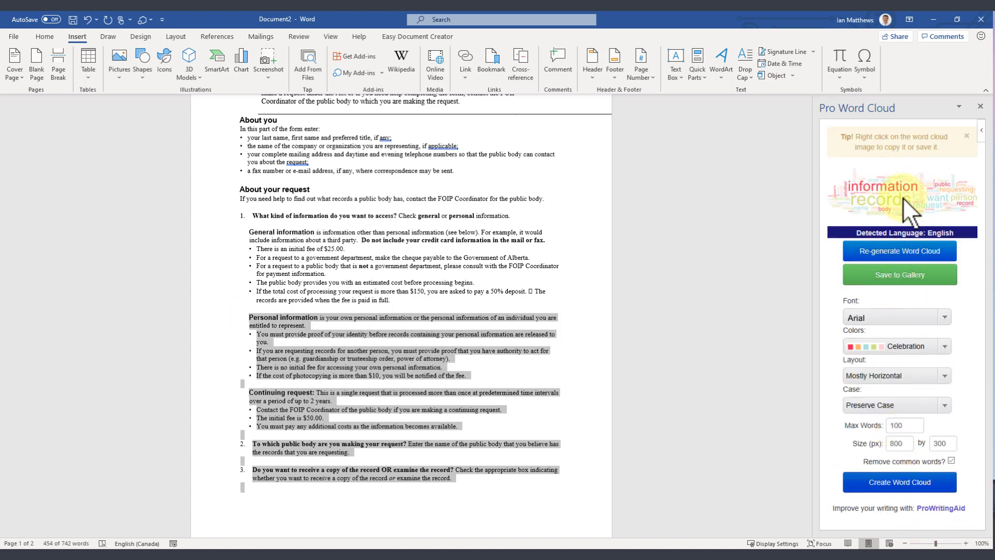
- Limit the word cloud to a maximum of 20 words and create it again
double_click(906, 425)
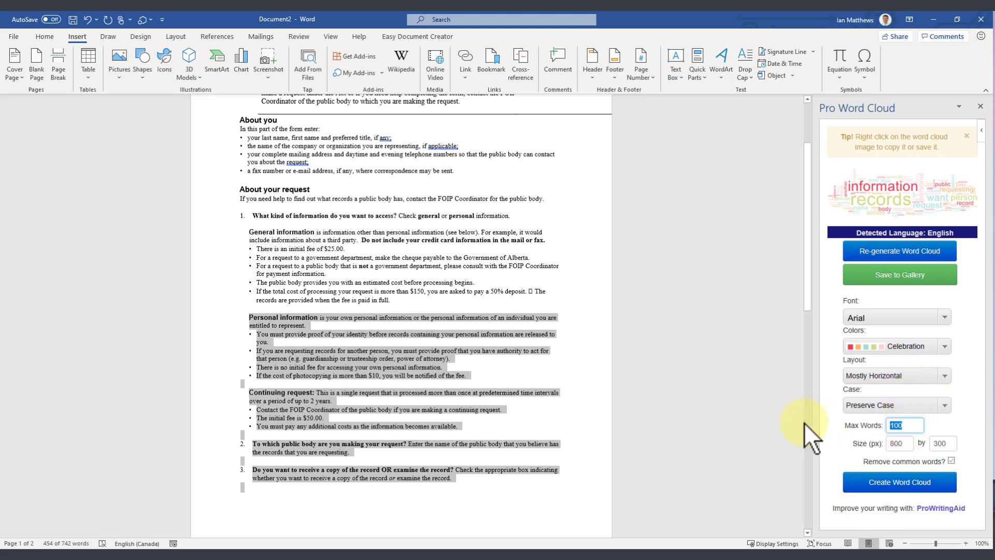
type("20")
left_click(898, 482)
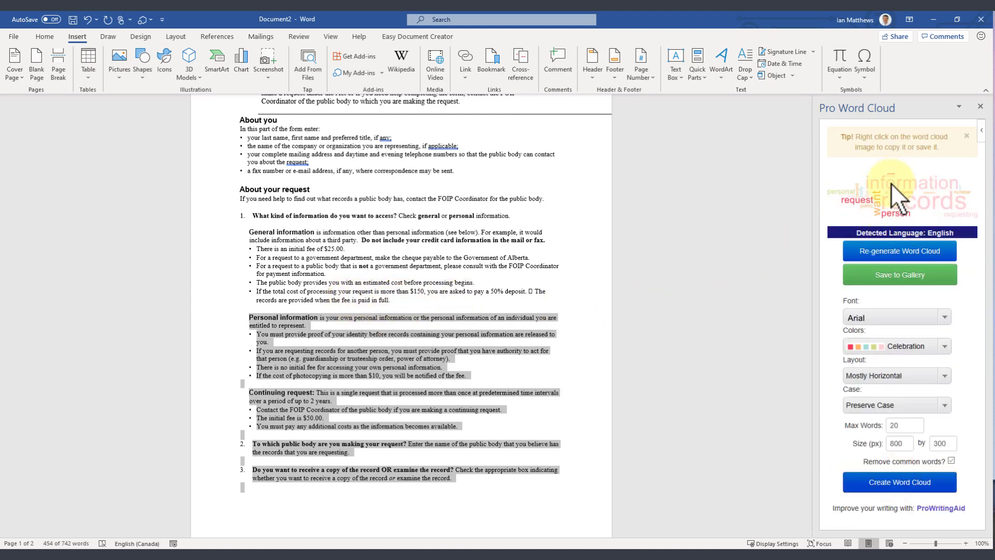
- Set the word cloud's maximum words to 200 and recreate it
double_click(904, 427)
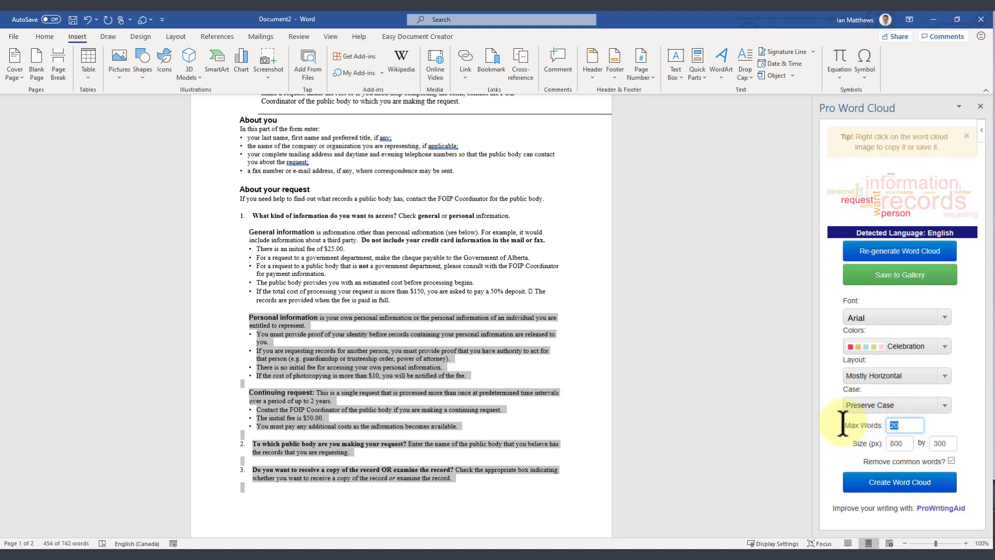
left_click(916, 479)
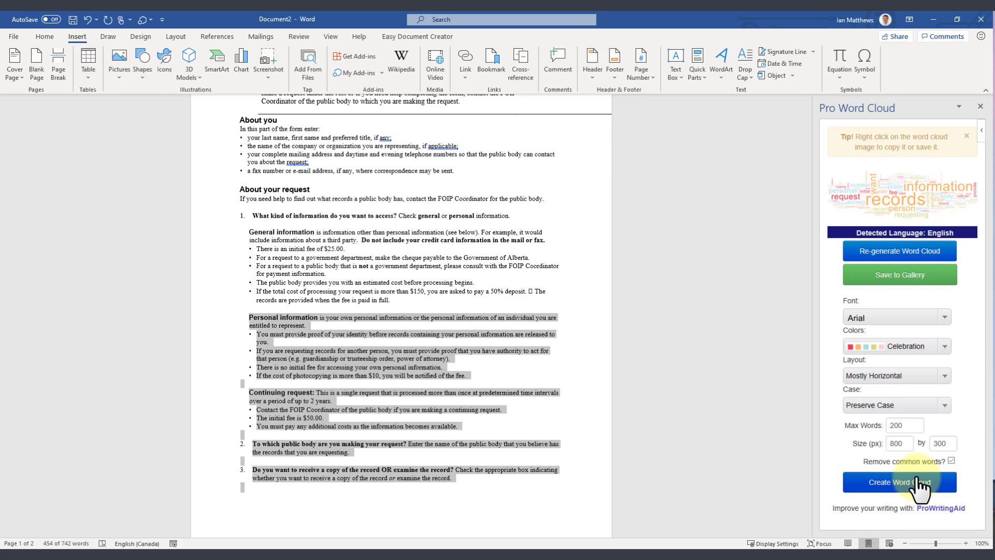
- Open the form for saving the word cloud to the gallery and fill in a title, a username and a first tag
left_click(902, 276)
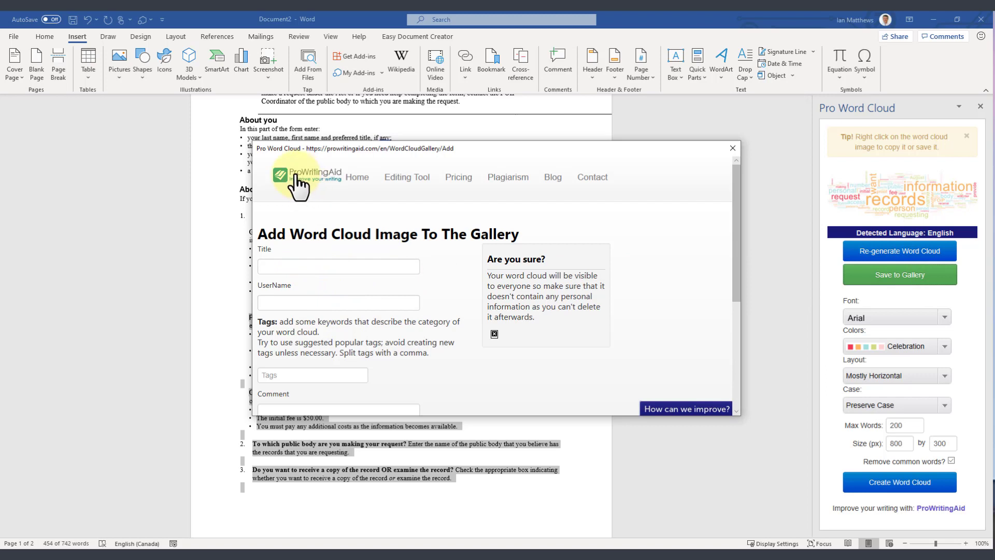
left_click(289, 265)
scroll(344, 312, "down", 3)
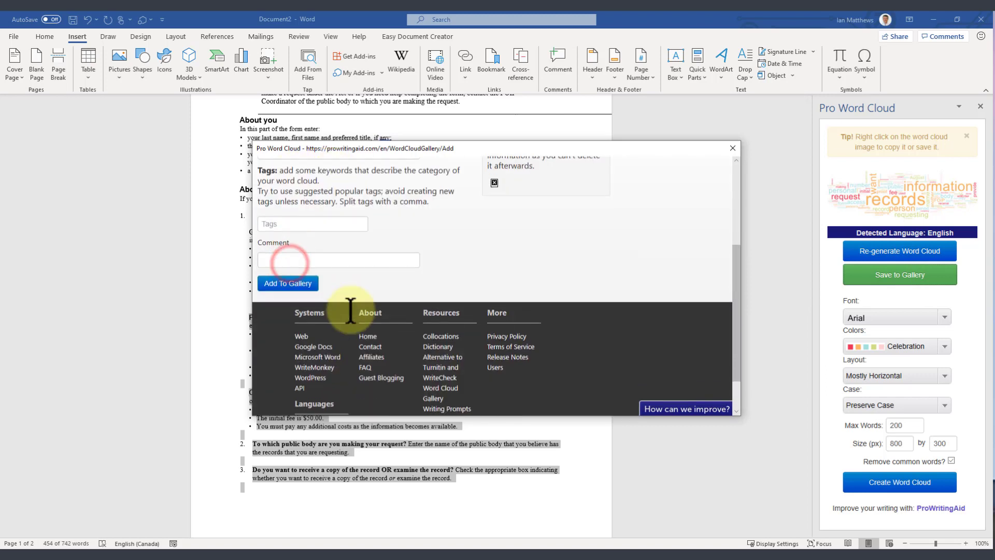
scroll(351, 310, "up", 3)
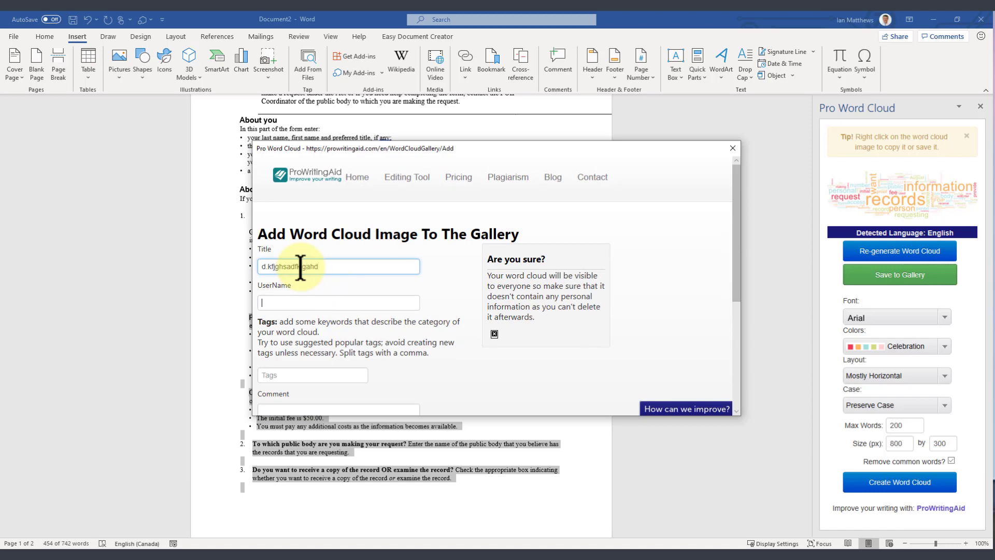
key("Tab")
key("Tab")
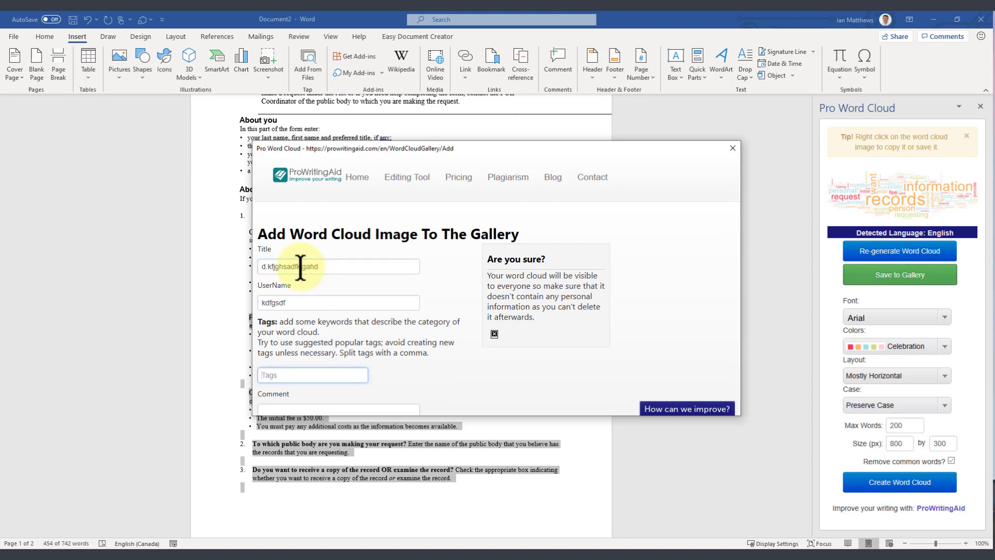
key("Tab")
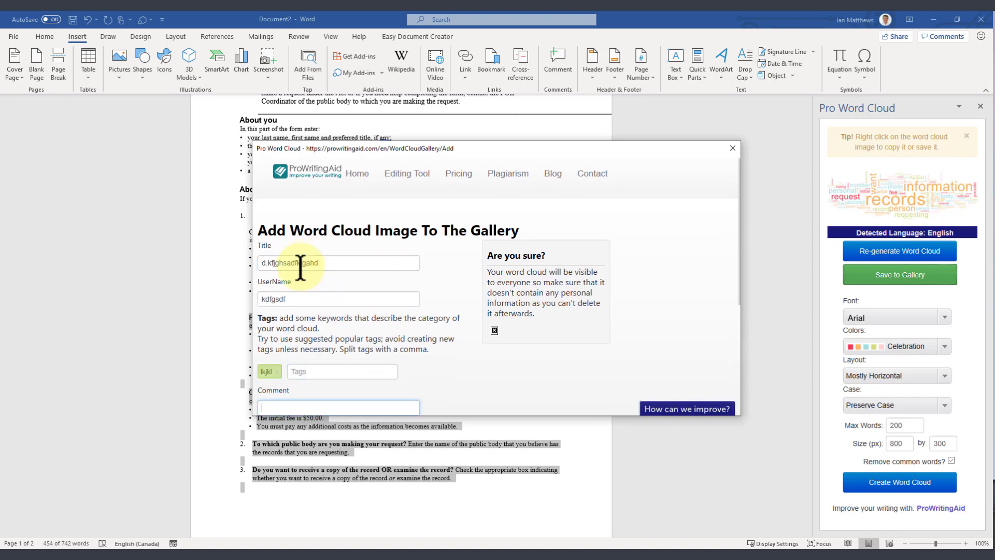
- Enter the tag fdgfg and the comment sdflgksadfgl, try to add the word cloud to the gallery, and close the form
left_click(307, 375)
type("fdgfg")
left_click(495, 366)
scroll(394, 311, "down", 3)
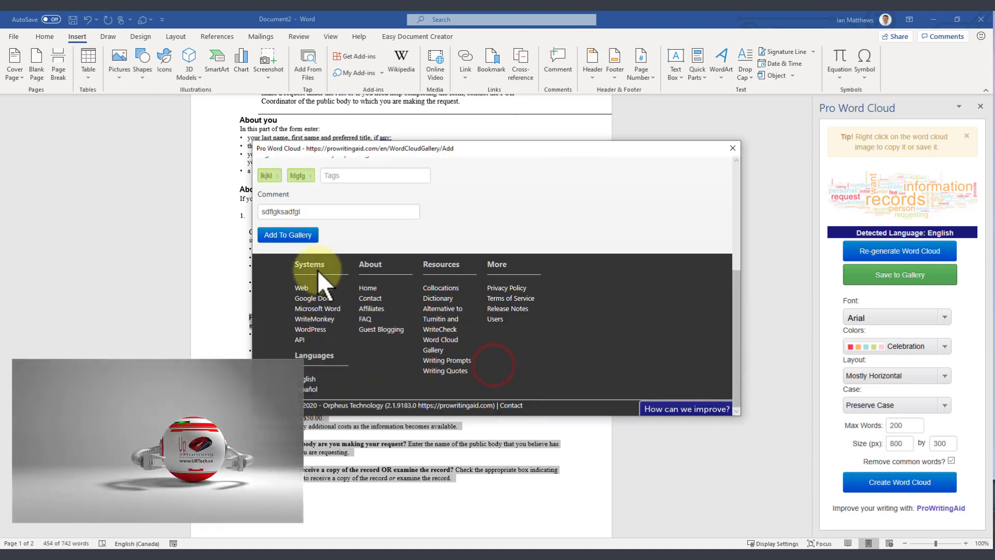
left_click(289, 236)
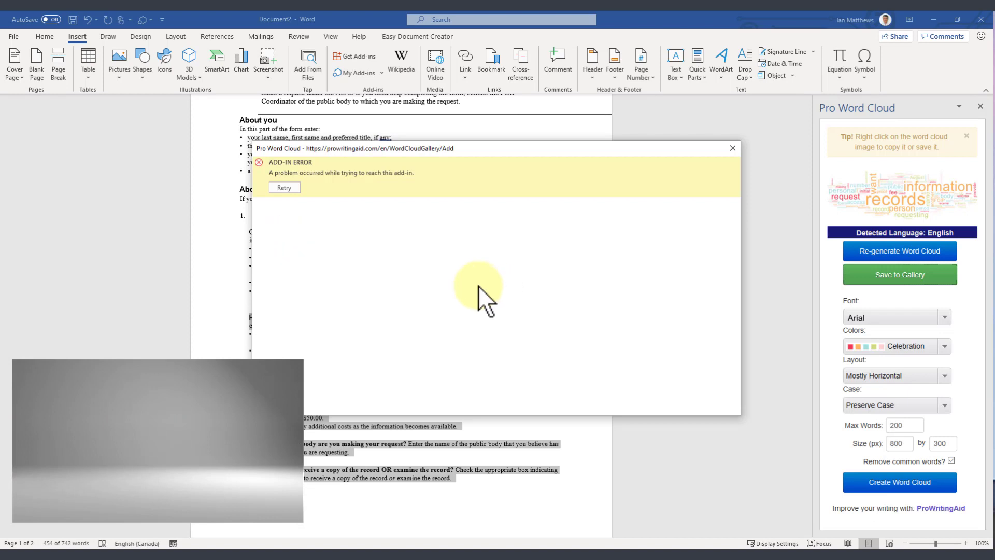
left_click(285, 187)
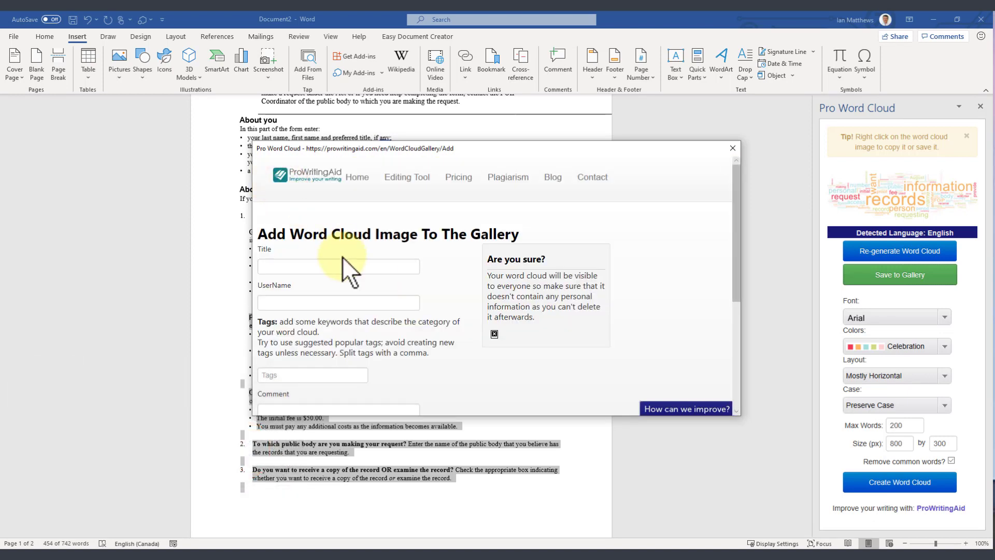
left_click(731, 145)
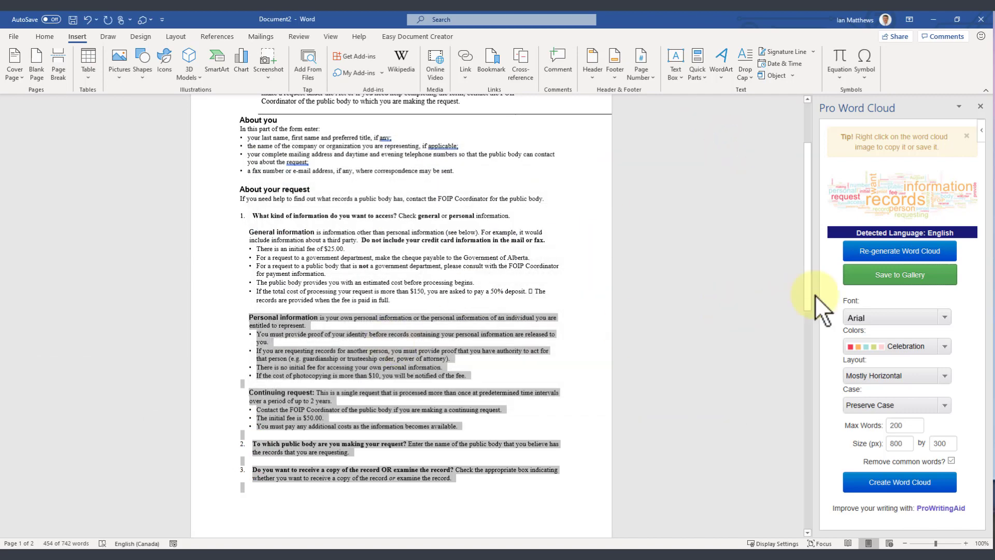
- Set the word cloud's layout to Higgledy Piggledy and create the cloud
left_click(945, 346)
left_click(949, 351)
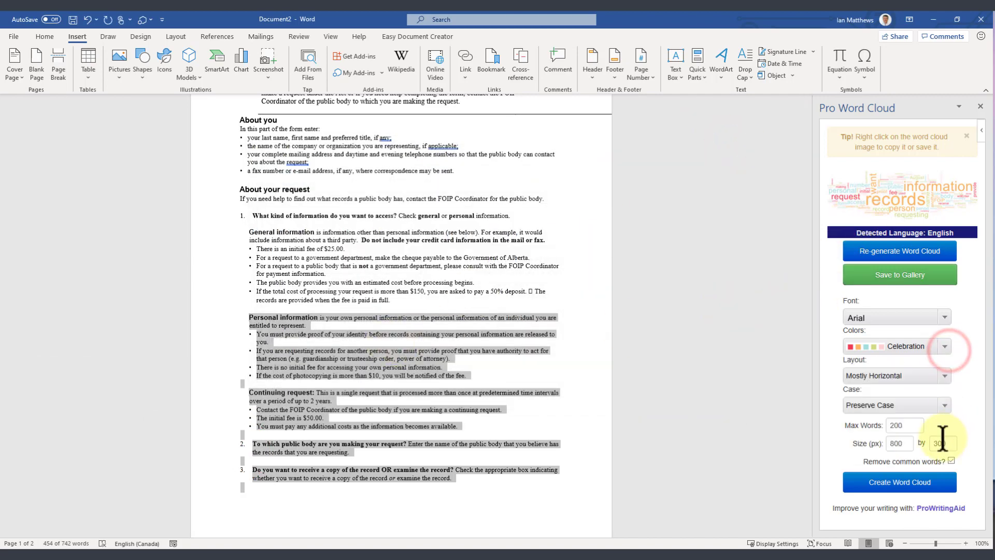
left_click(950, 381)
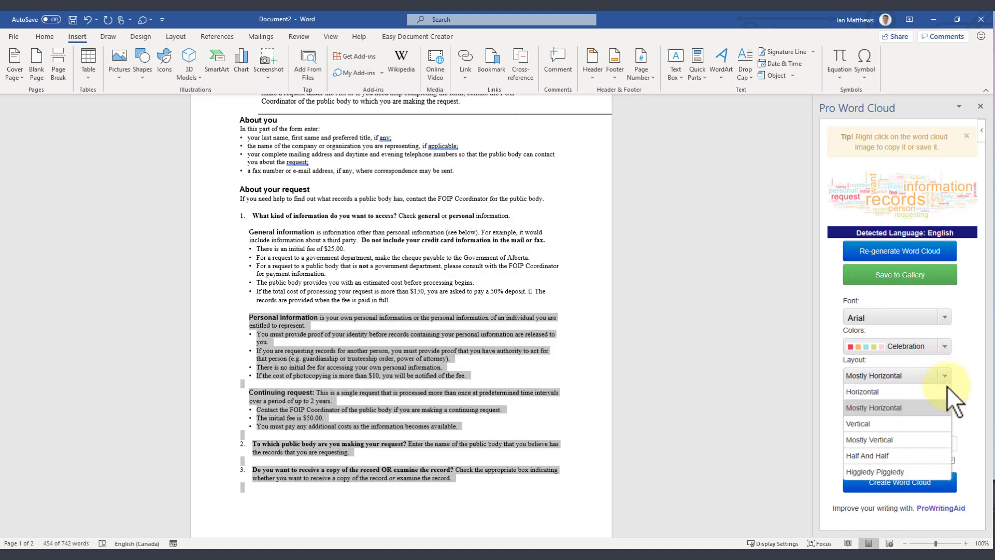
left_click(920, 471)
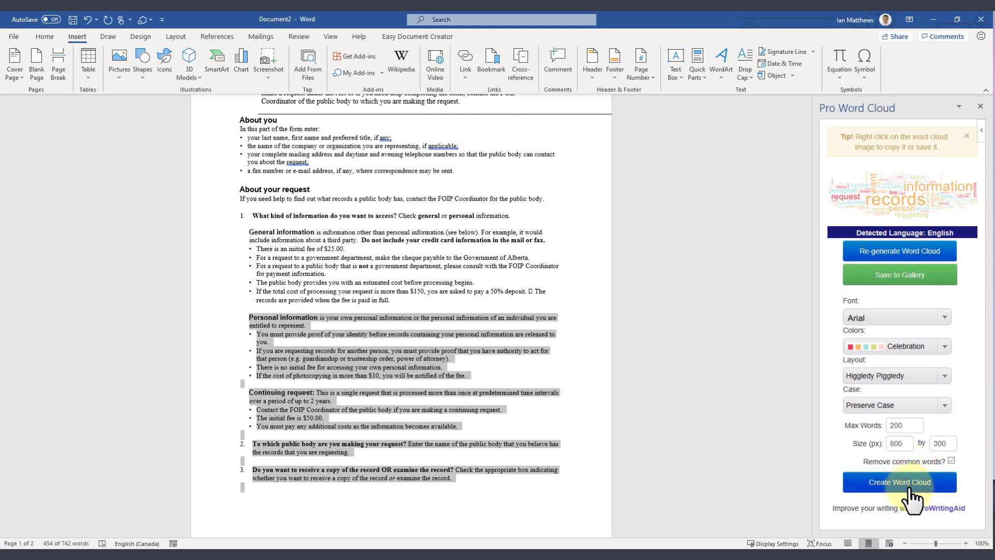
left_click(905, 483)
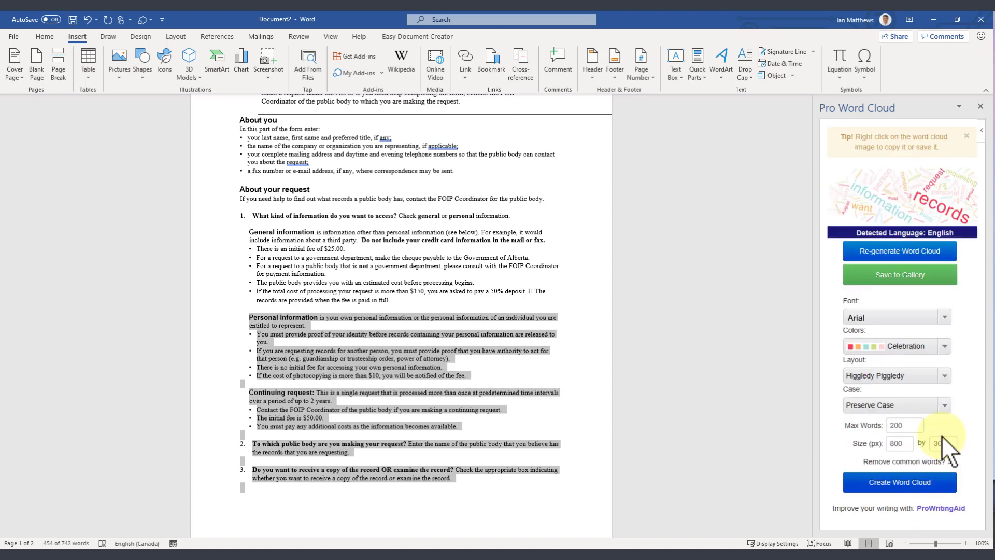
- Change the word cloud's layout to Mostly Vertical and create the cloud
left_click(946, 378)
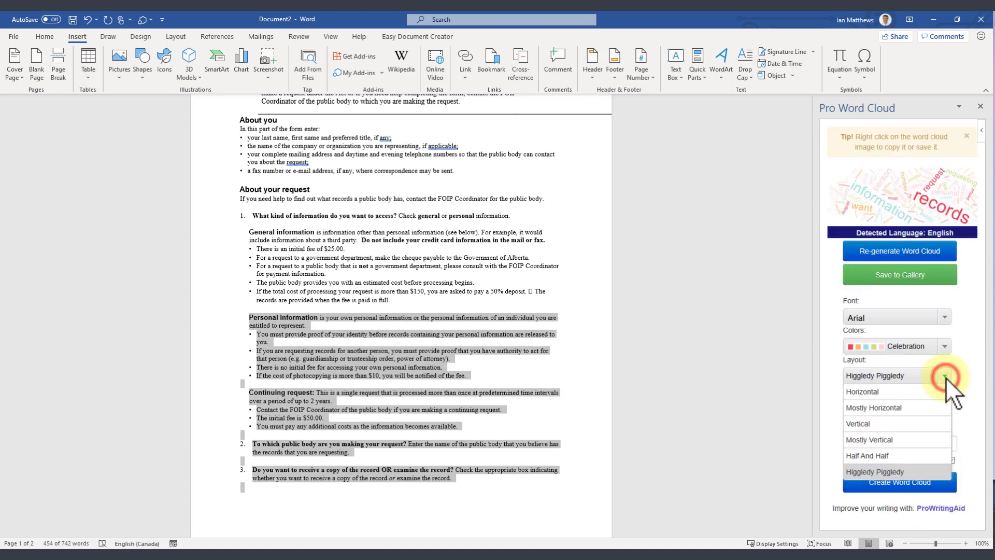
left_click(895, 441)
left_click(907, 485)
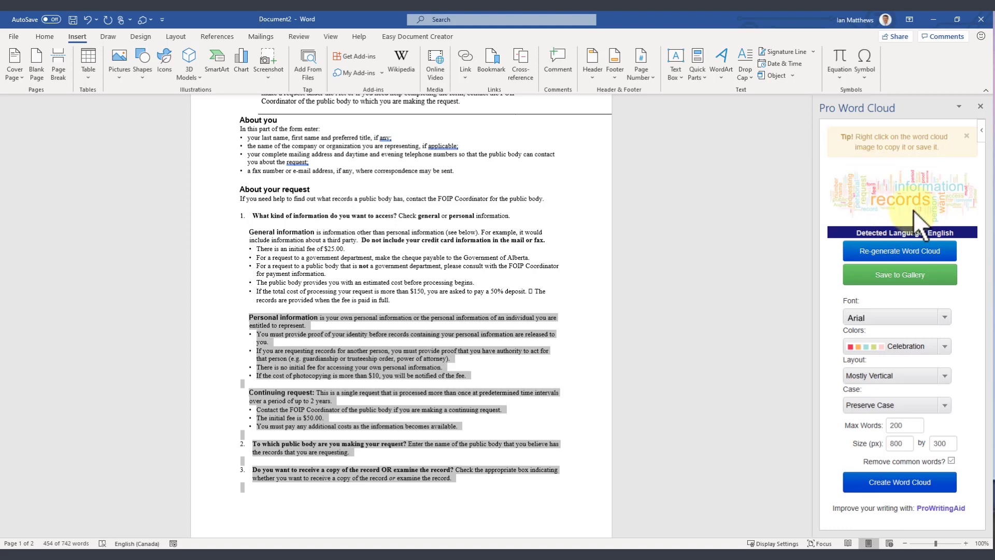
- Insert the Mostly Vertical word cloud after "If the total" in the document and shrink it to about 17.25 by 6.48 cm
left_click(890, 189)
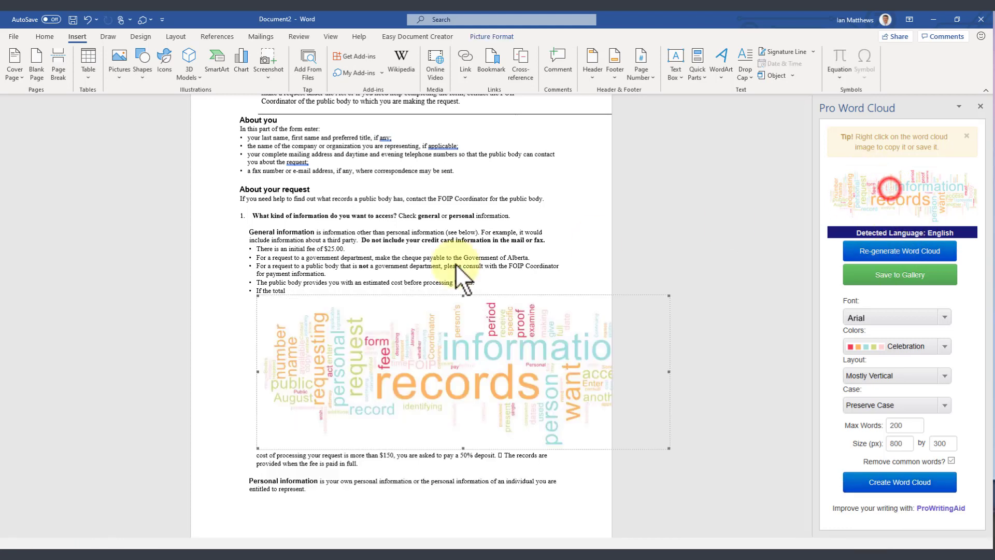
left_click(546, 263)
left_click(538, 329)
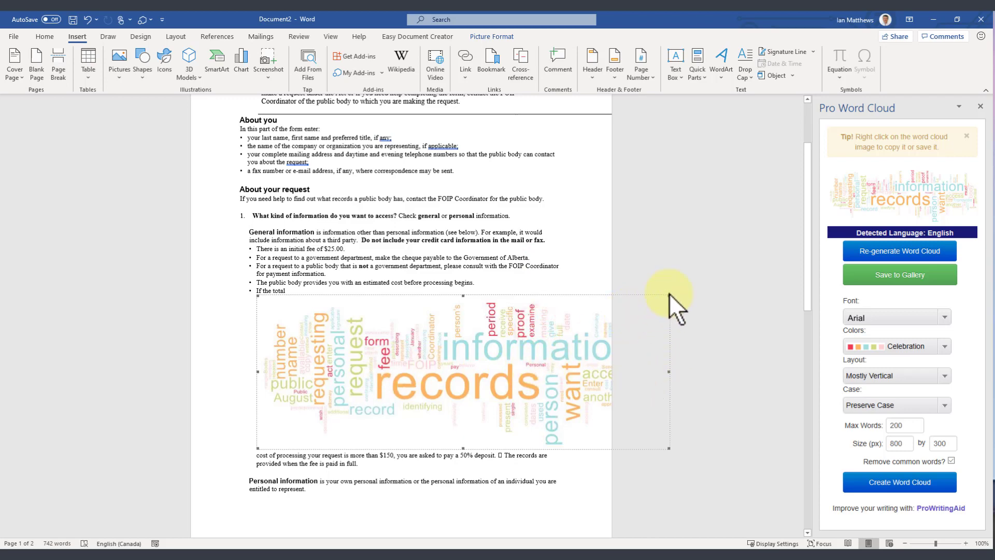
left_click_drag(670, 296, 594, 338)
- Select the inserted word cloud picture and examine the brightness and contrast presets available for it without applying any
triple_click(508, 355)
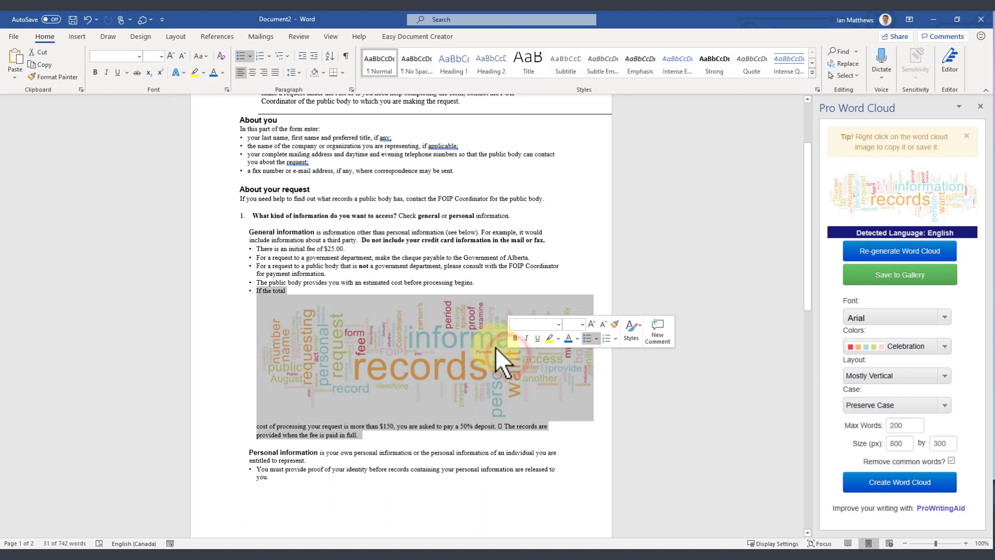
left_click(425, 410)
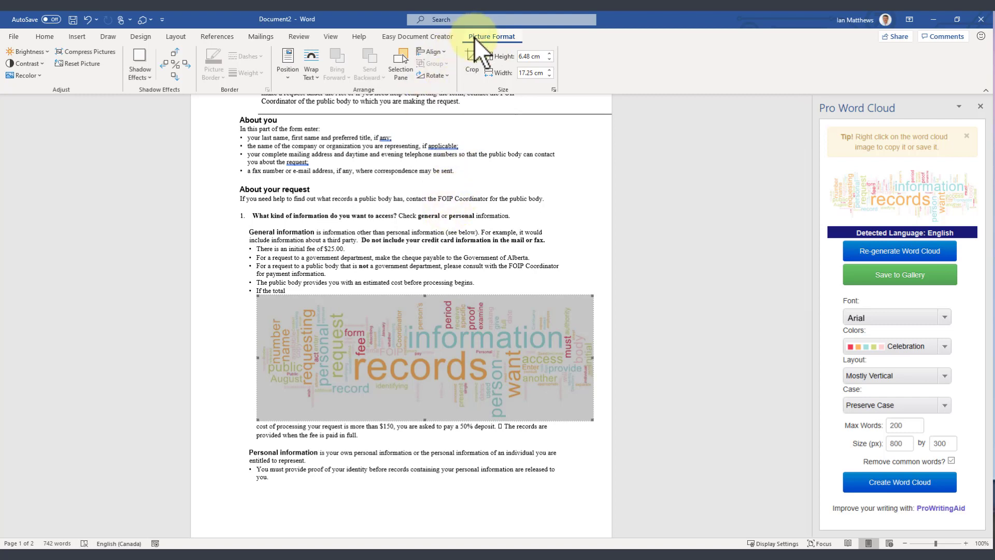
left_click(421, 224)
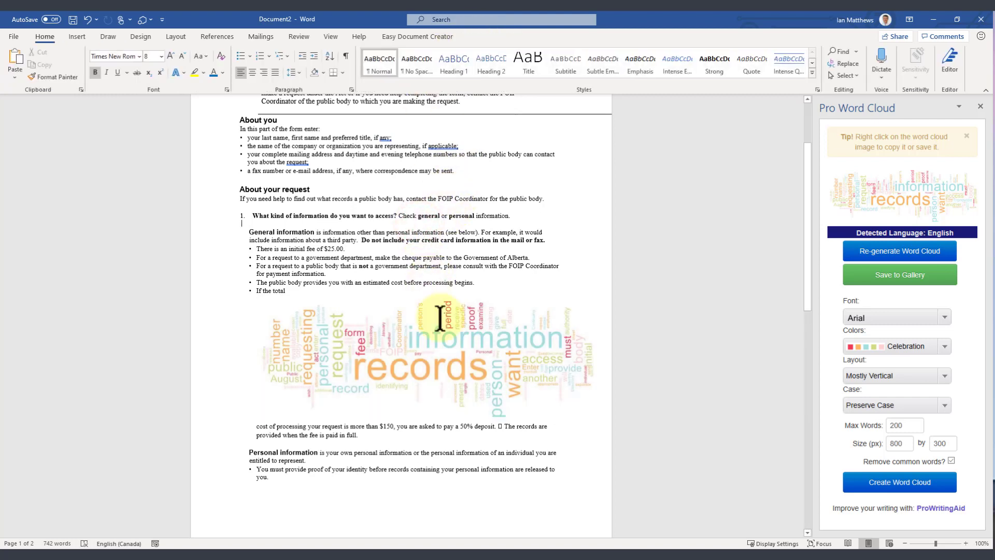
left_click(450, 330)
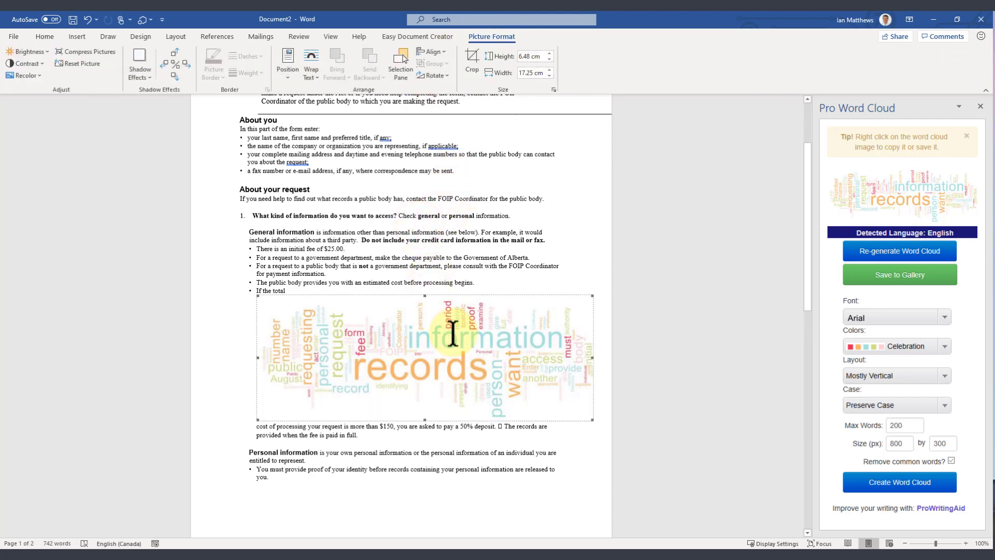
left_click(39, 52)
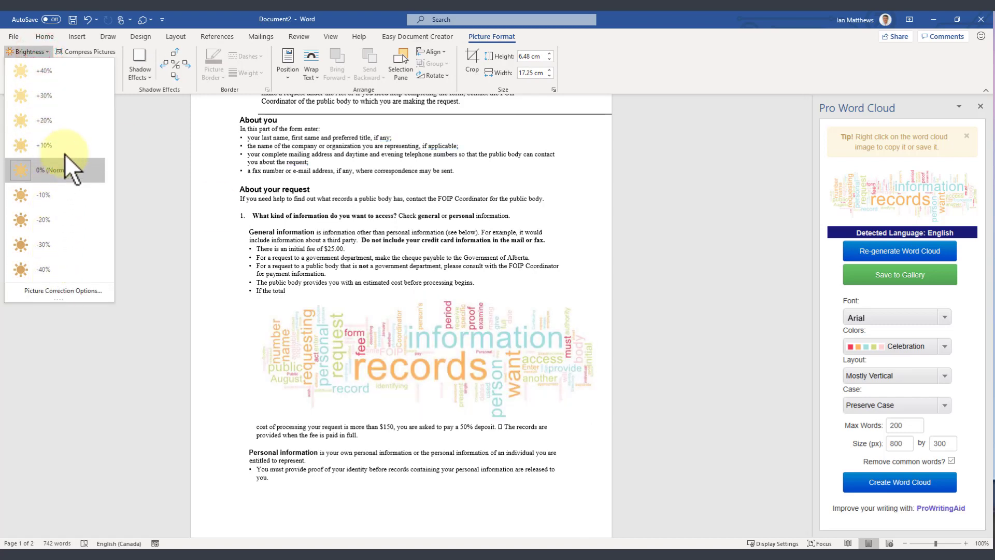
left_click(131, 131)
left_click(39, 64)
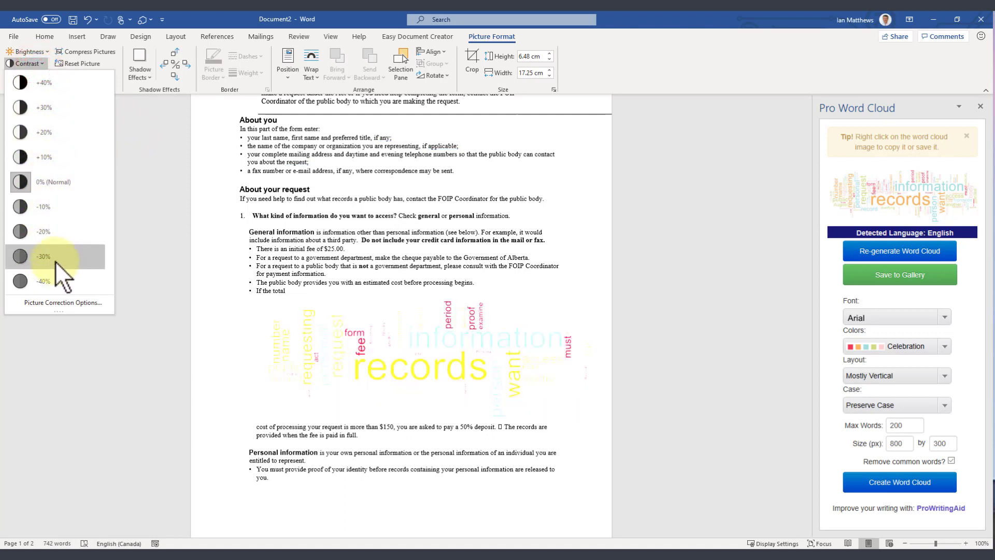
left_click(146, 222)
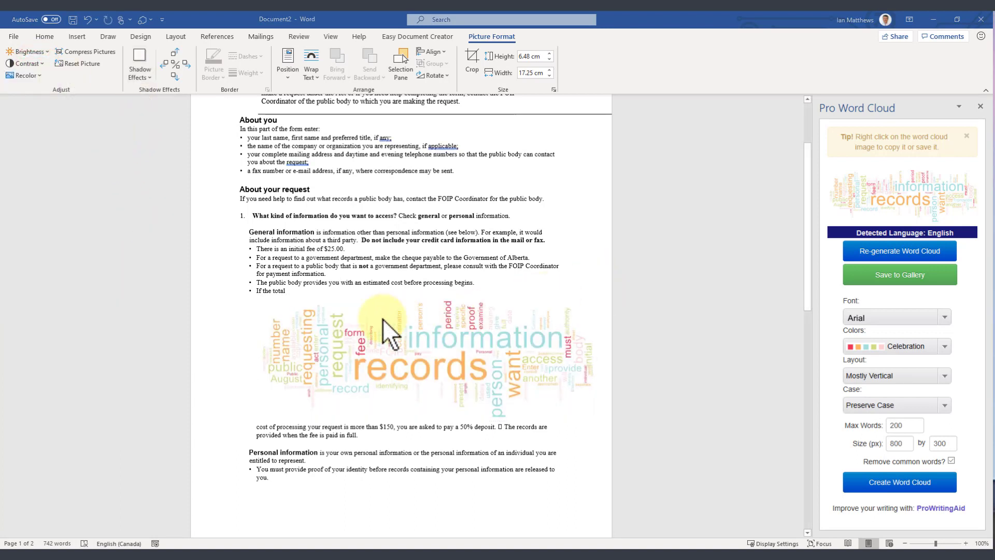
left_click(372, 347)
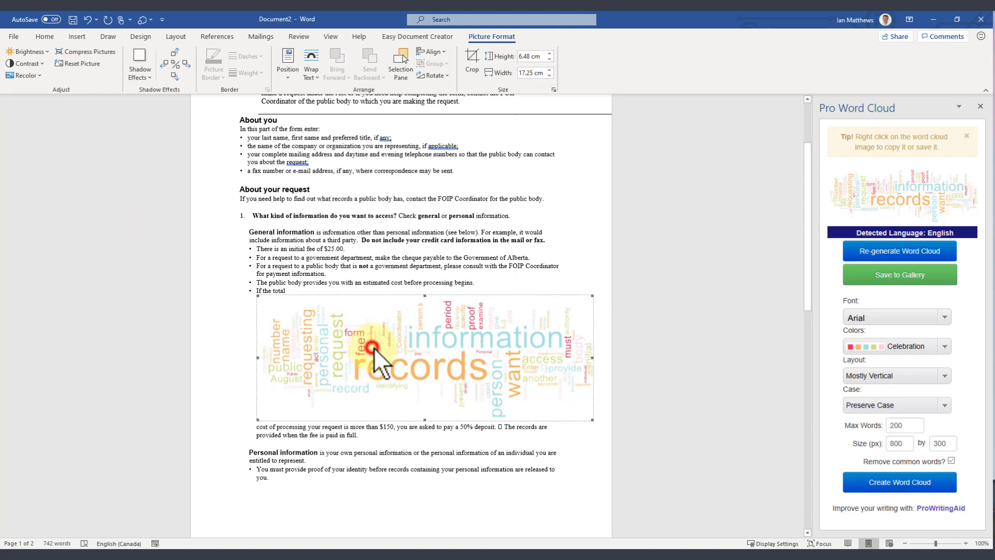
- Delete the inserted word cloud picture from the document and set the word cloud's colors to Default
key("Delete")
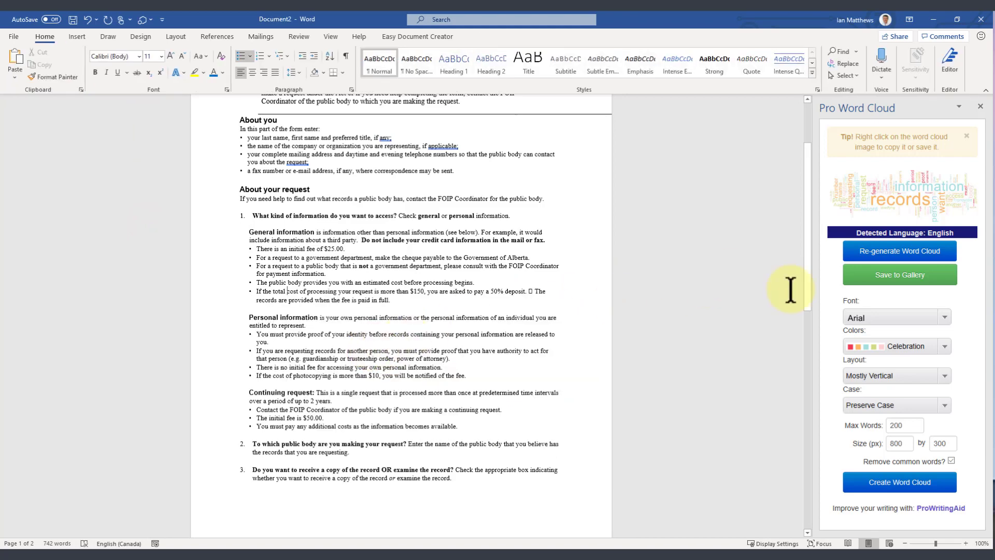
left_click(946, 345)
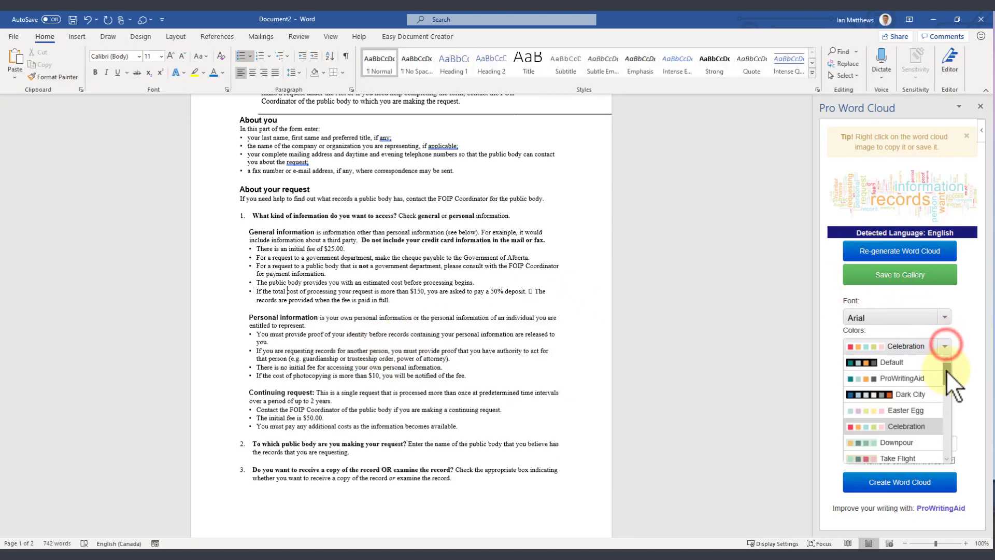
left_click(925, 363)
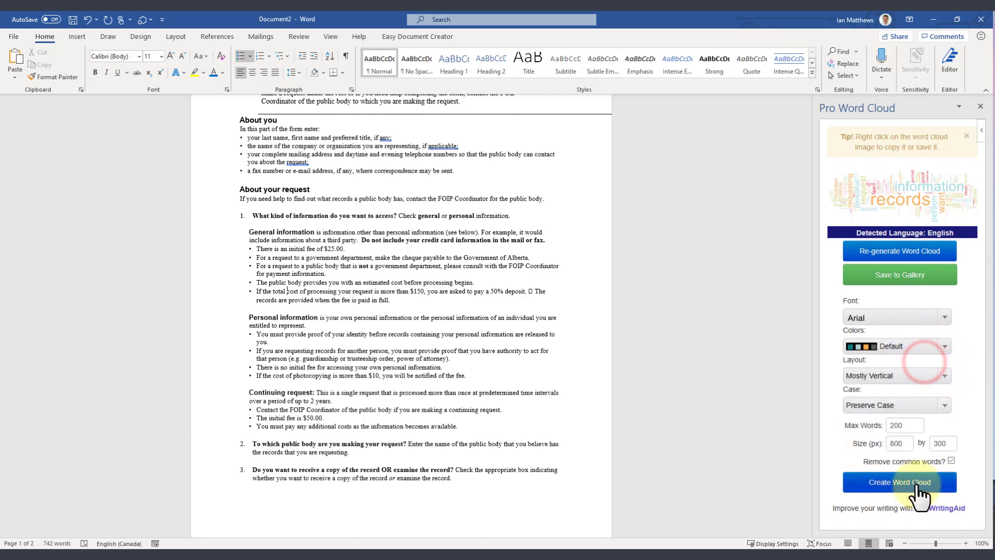
- Select the document text from "Personal information" onward into the second page and create the word cloud from it
left_click(917, 485)
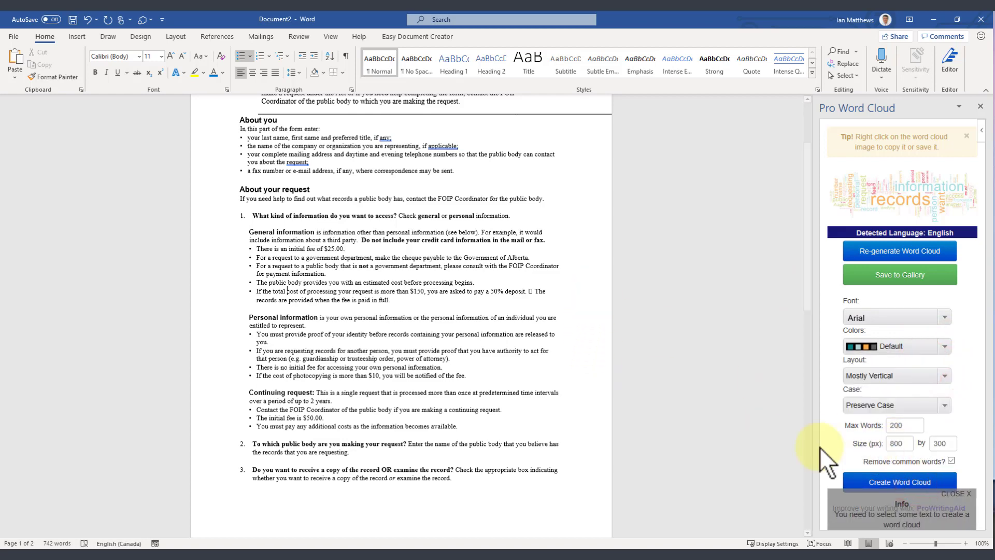
left_click(379, 280)
scroll(367, 319, "down", 1)
scroll(368, 319, "down", 12)
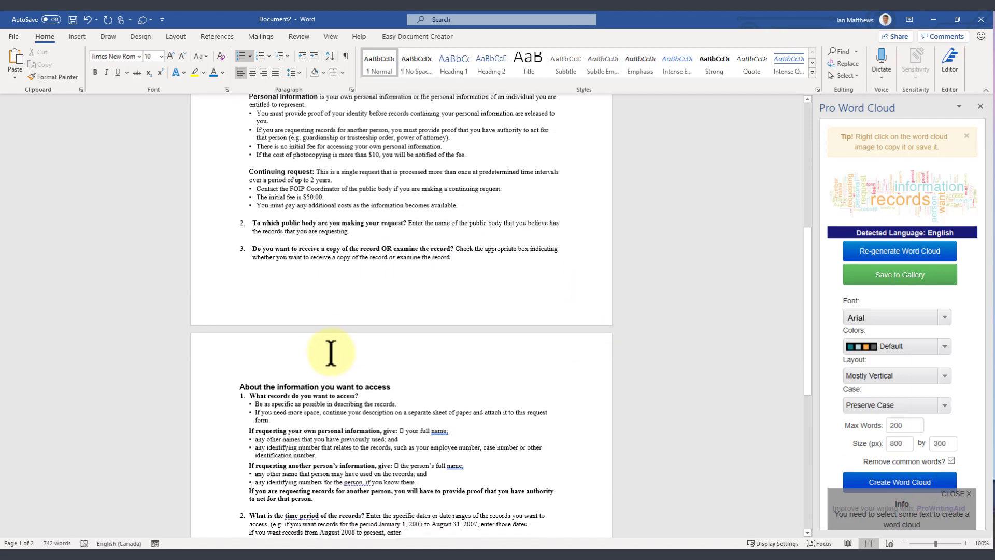
left_click_drag(278, 462, 247, 285)
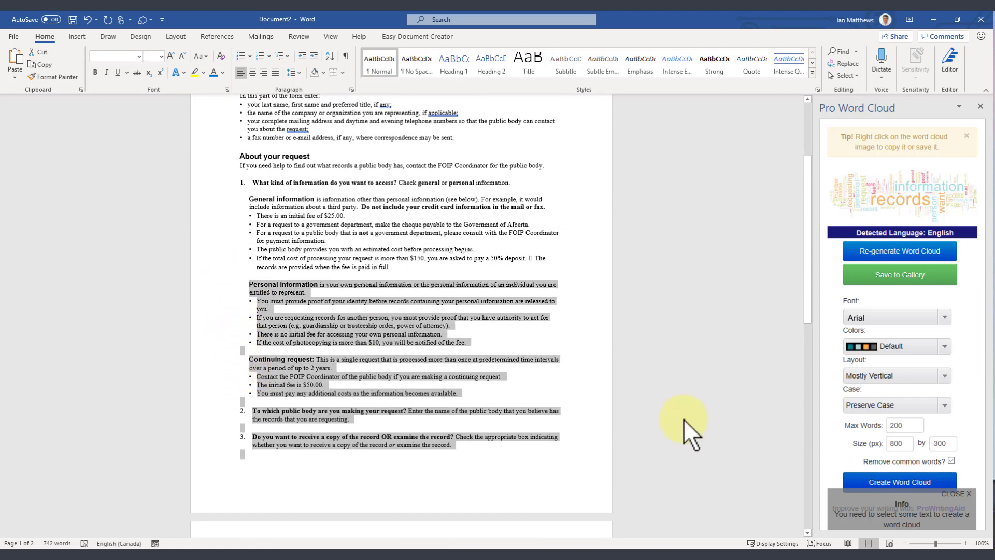
left_click(962, 491)
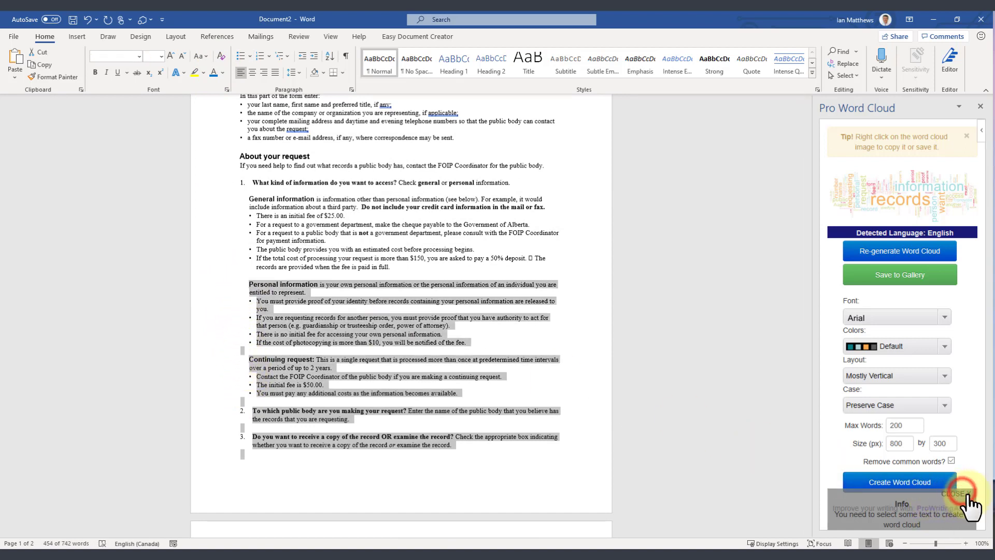
left_click(921, 482)
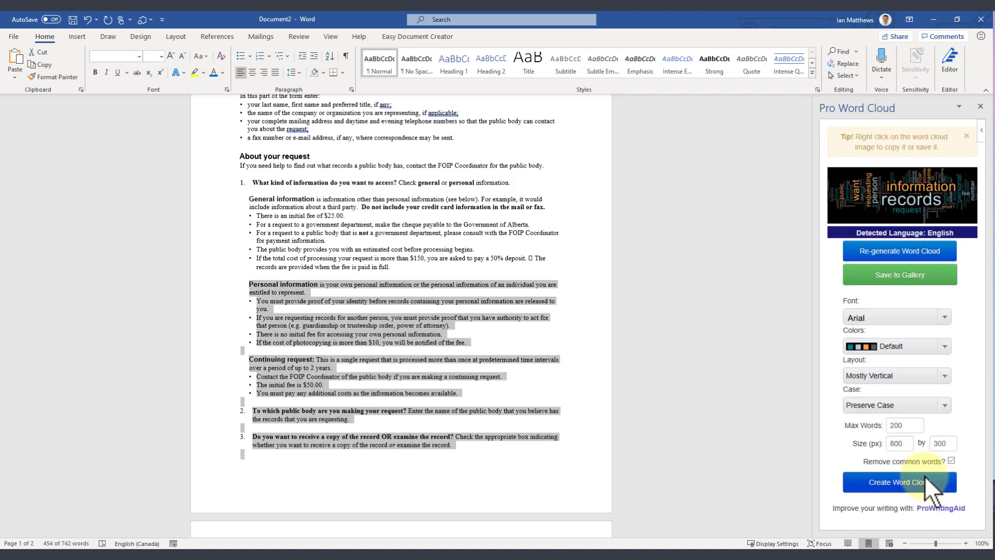
- Insert the new word cloud after "If the total cost of" and shrink it to about 14.53 by 5.45 cm
left_click_drag(882, 213, 308, 258)
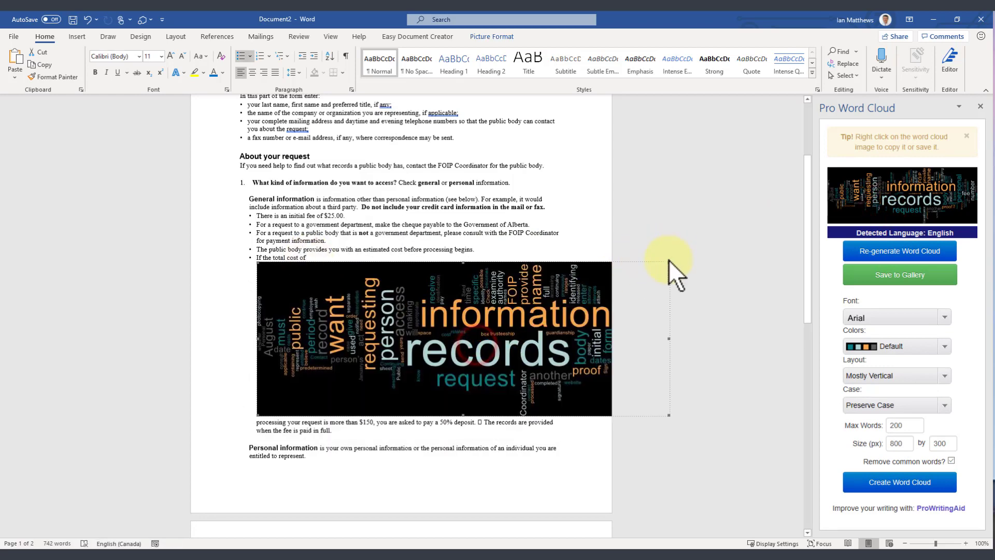
left_click_drag(668, 263, 521, 335)
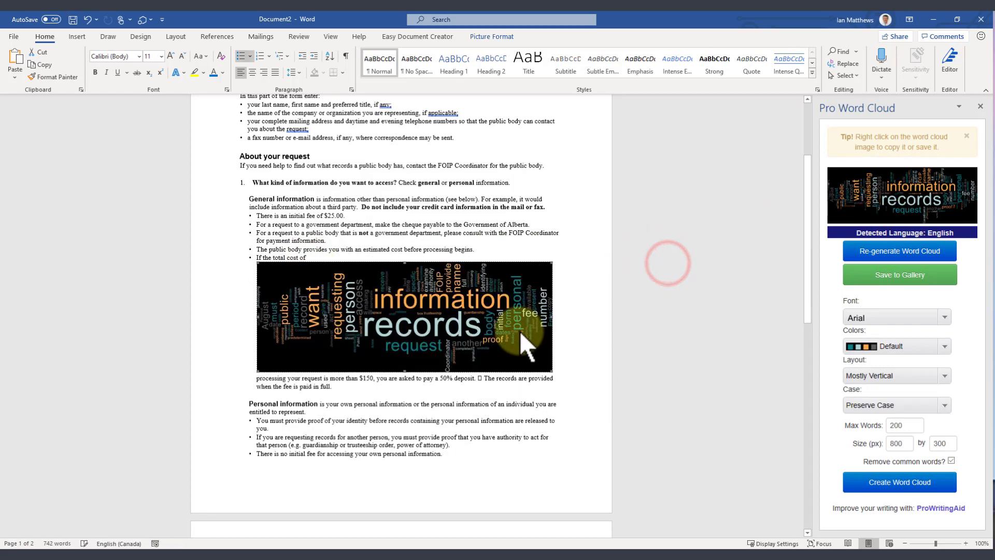
- Make the black background of the inserted word cloud picture transparent with Set Transparent Color
left_click(495, 36)
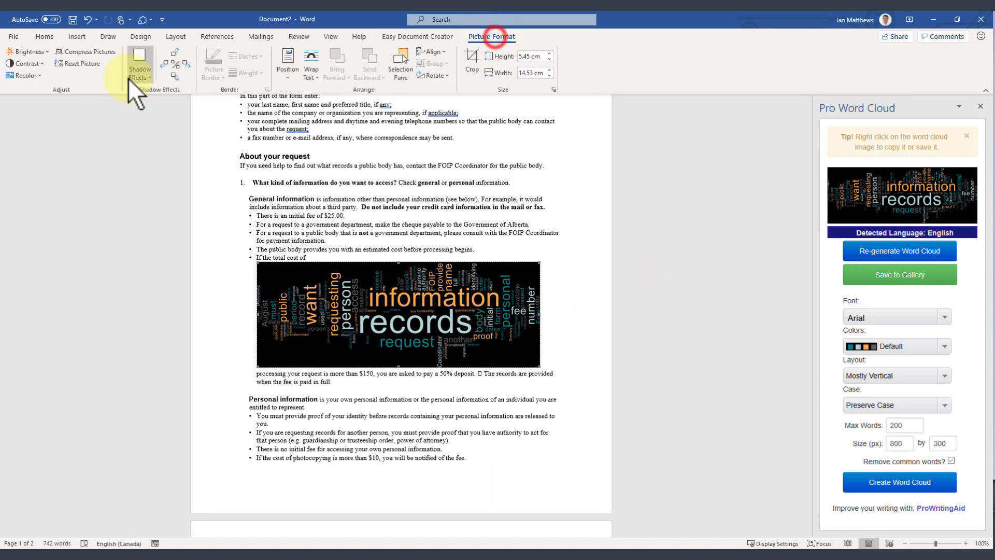
left_click(39, 75)
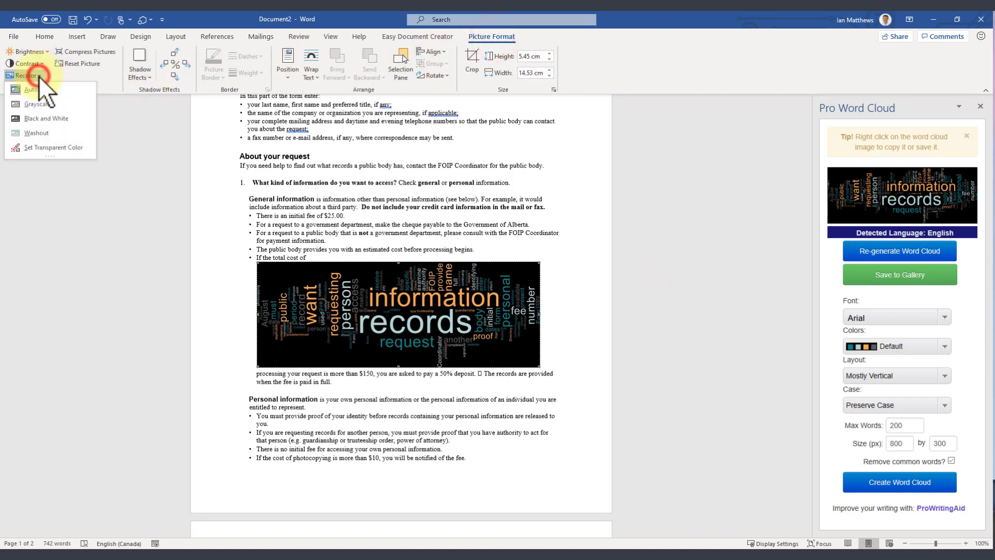
left_click(53, 147)
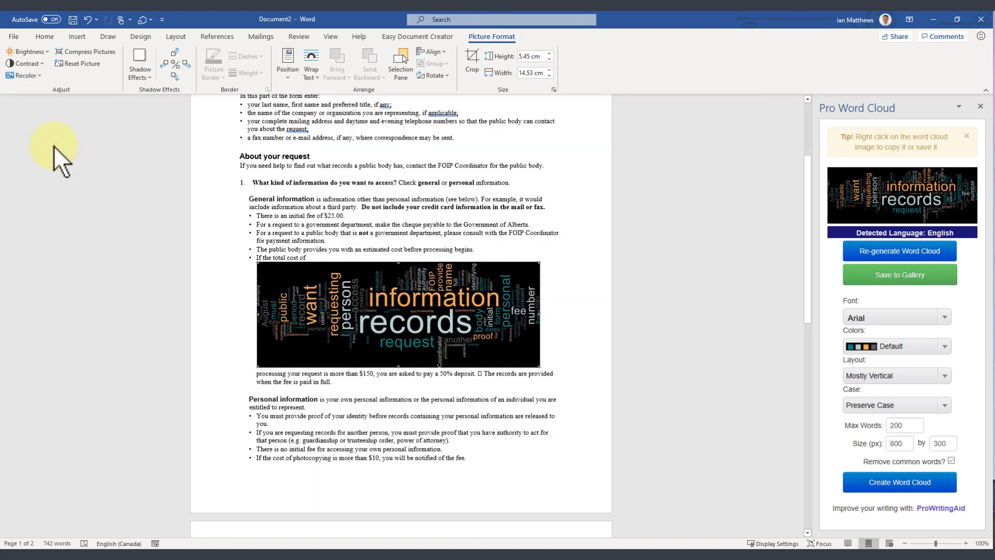
left_click(37, 73)
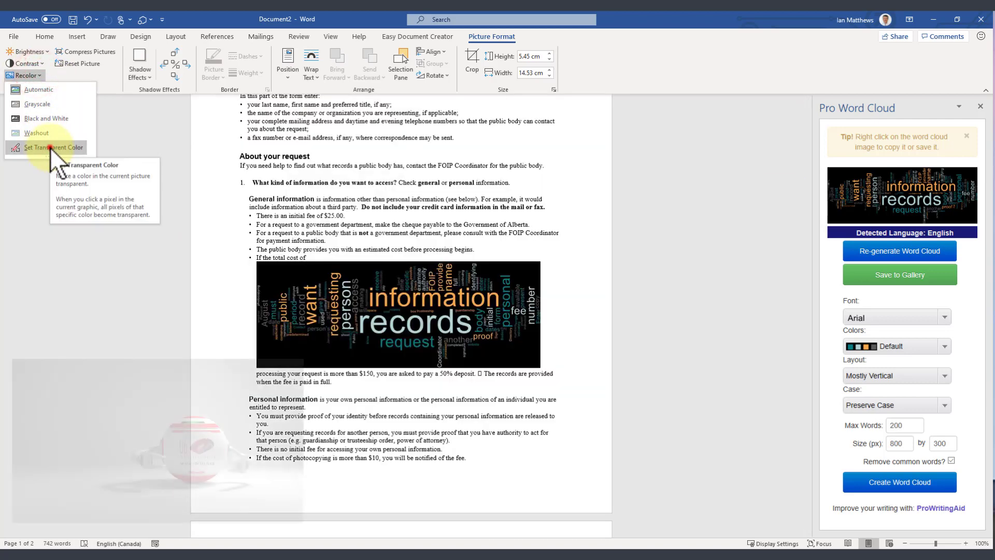
left_click(50, 147)
left_click(34, 74)
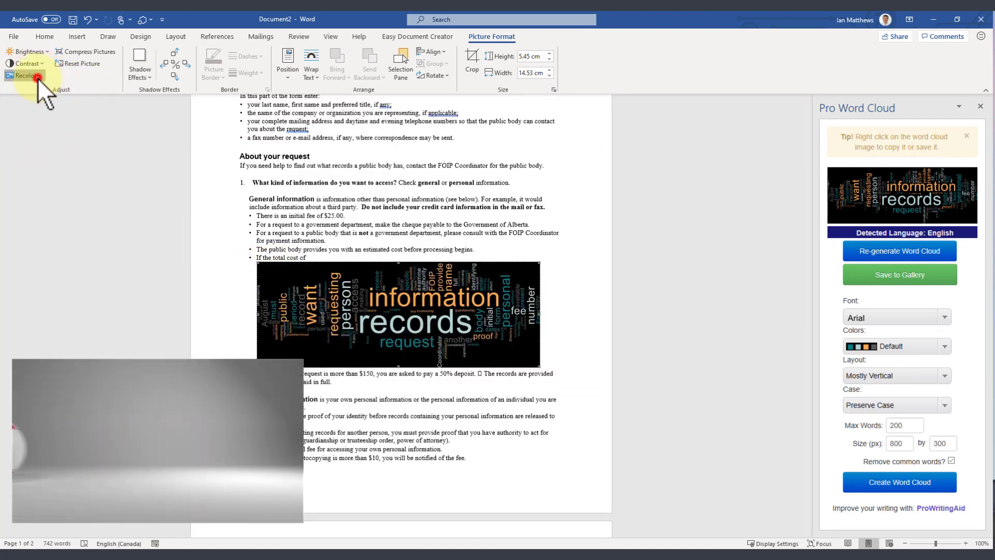
left_click(49, 150)
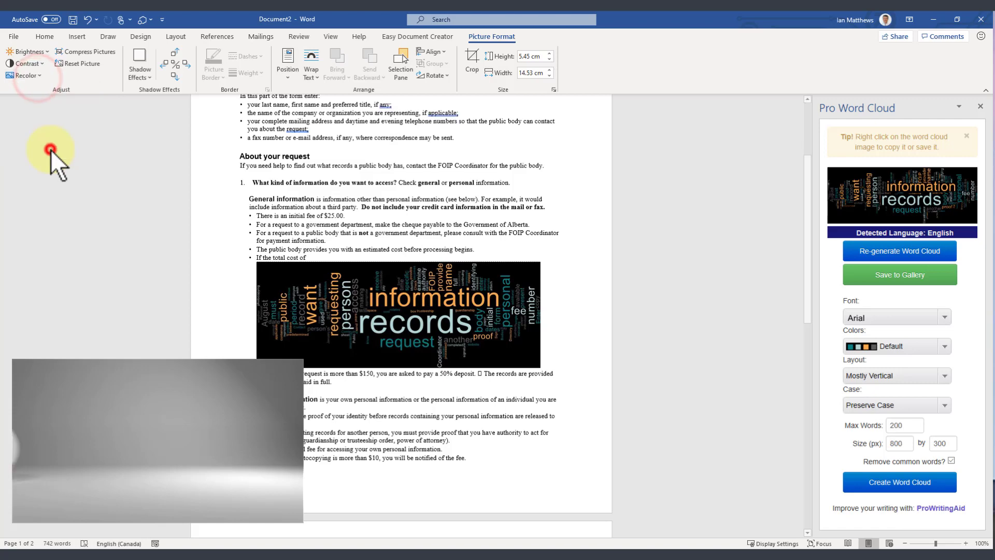
left_click(267, 276)
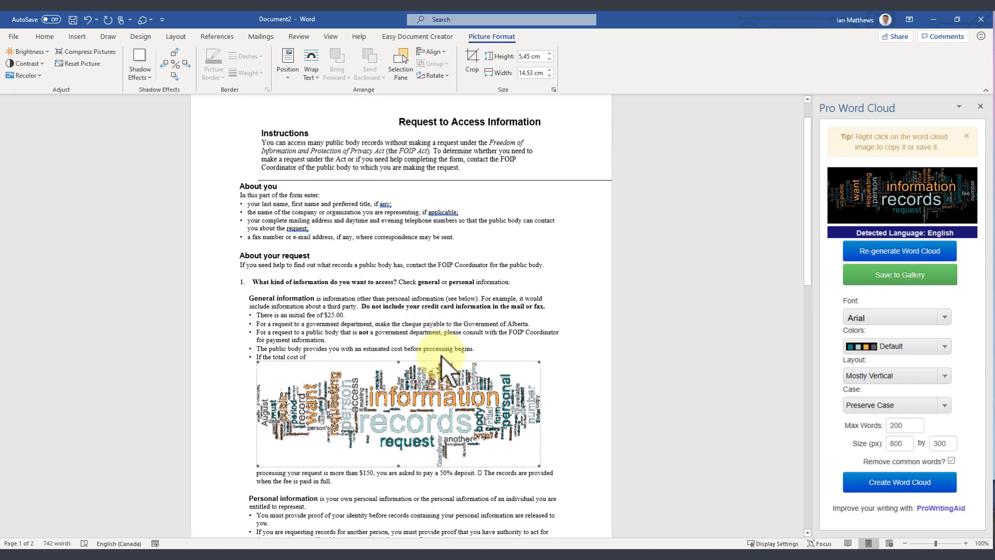
- Move the word cloud picture up to sit directly before the "Instructions" heading
scroll(440, 355, "up", 1)
left_click_drag(428, 415, 400, 335)
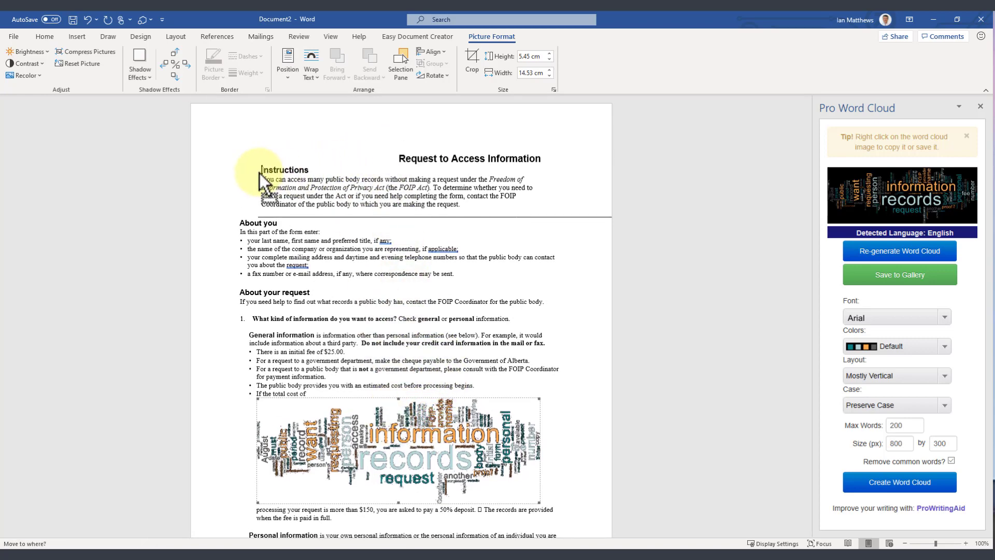
left_click_drag(259, 173, 259, 173)
- Try the Behind text wrapping style on the word cloud picture and undo it
right_click(415, 224)
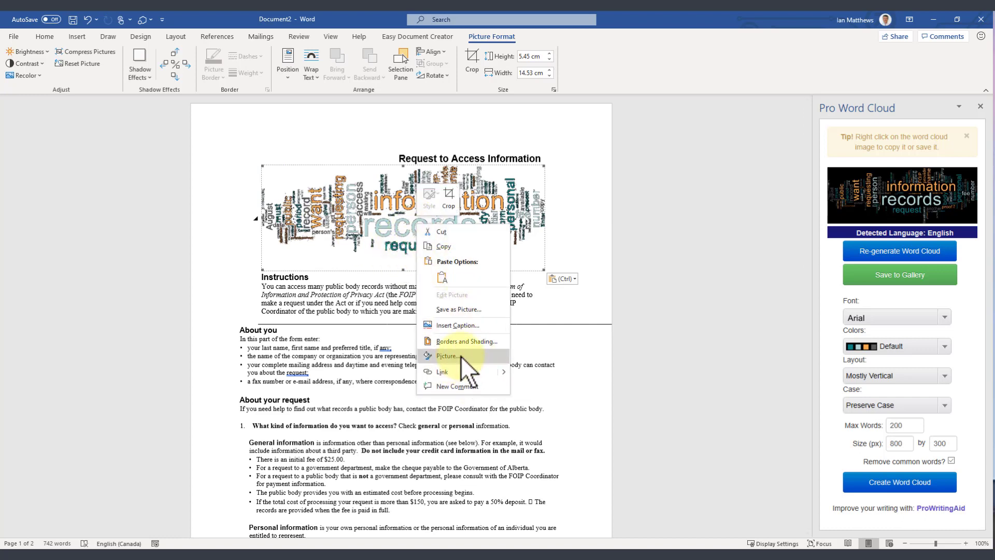
left_click(447, 355)
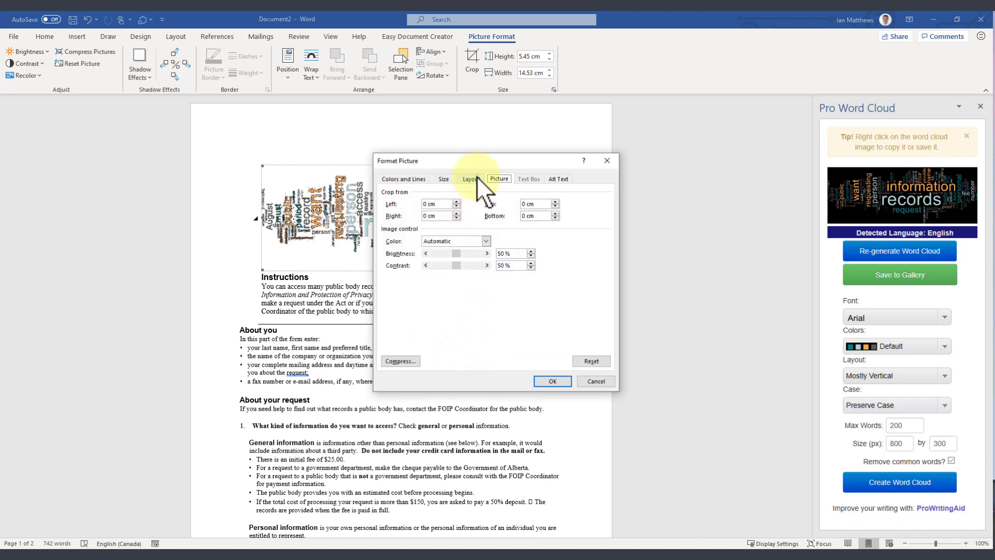
left_click(477, 178)
left_click(544, 213)
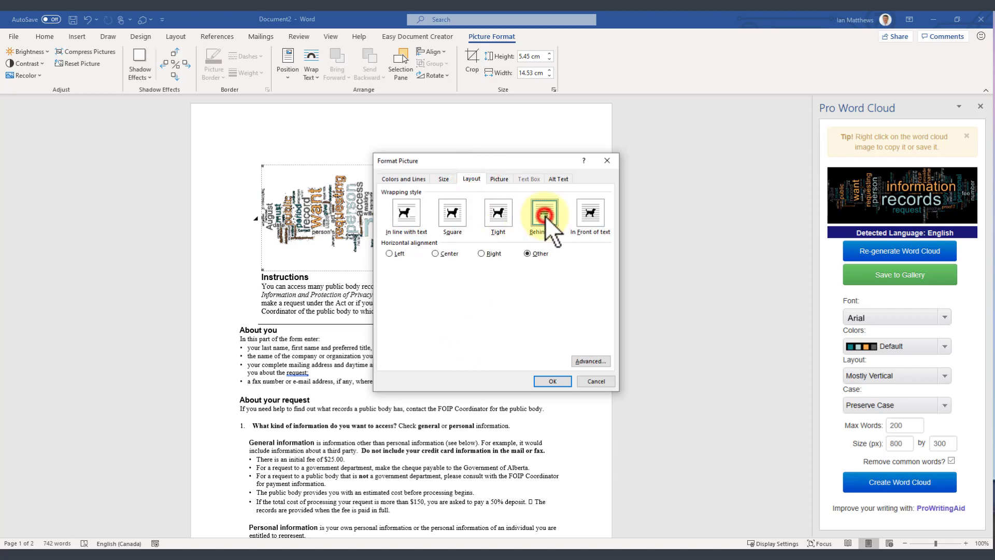
left_click(553, 382)
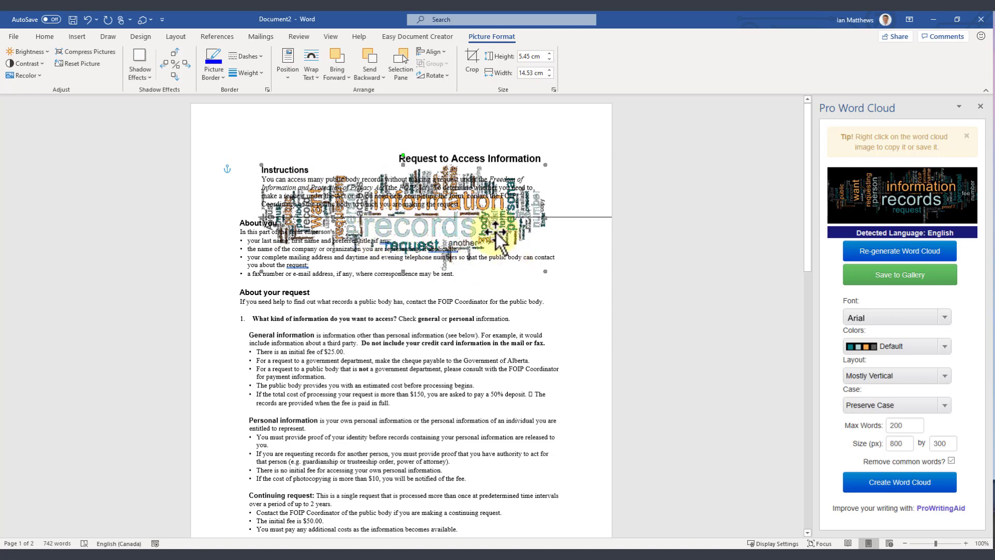
key("ctrl+z")
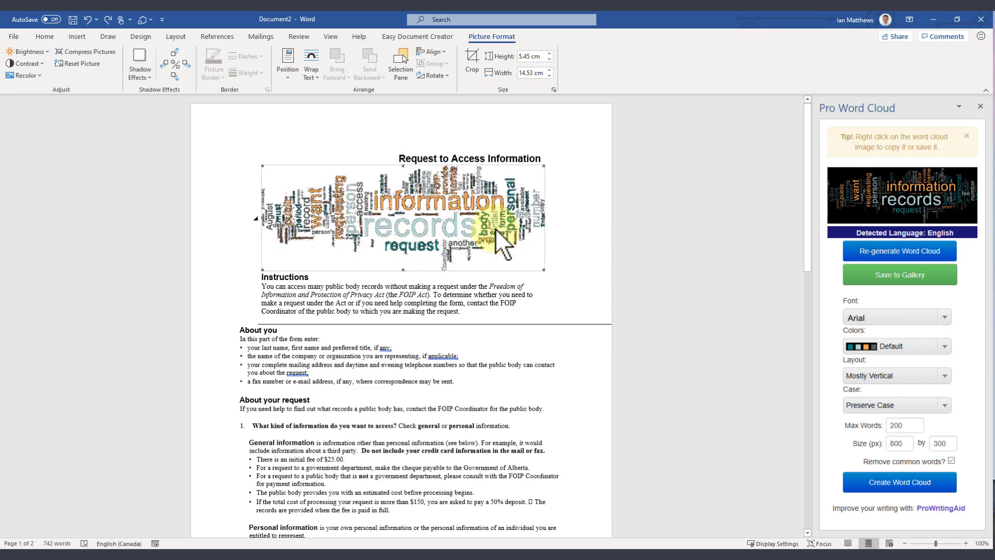
- Copy the word cloud picture from the document and paste it into a blank image in paint.net
right_click(431, 220)
left_click(466, 248)
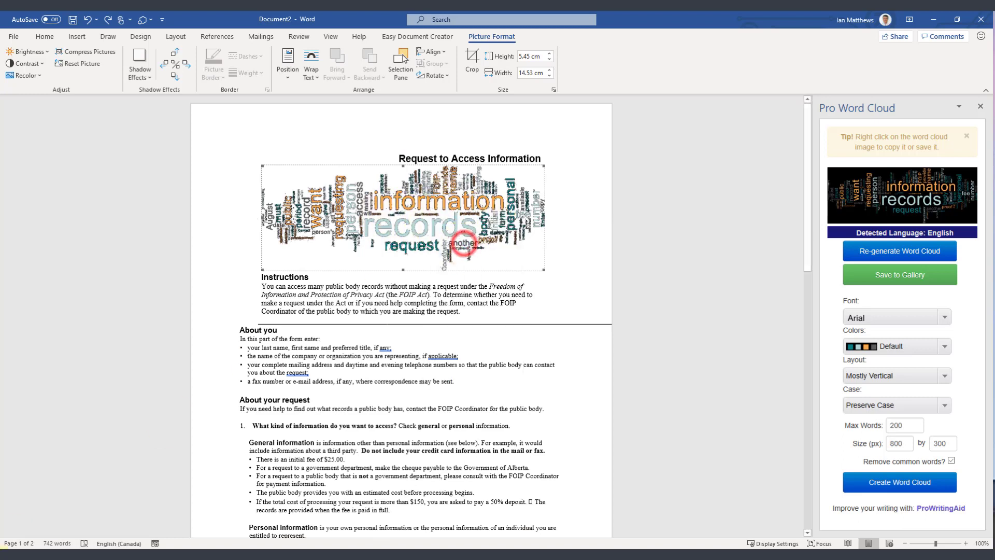
key("super")
type("paint")
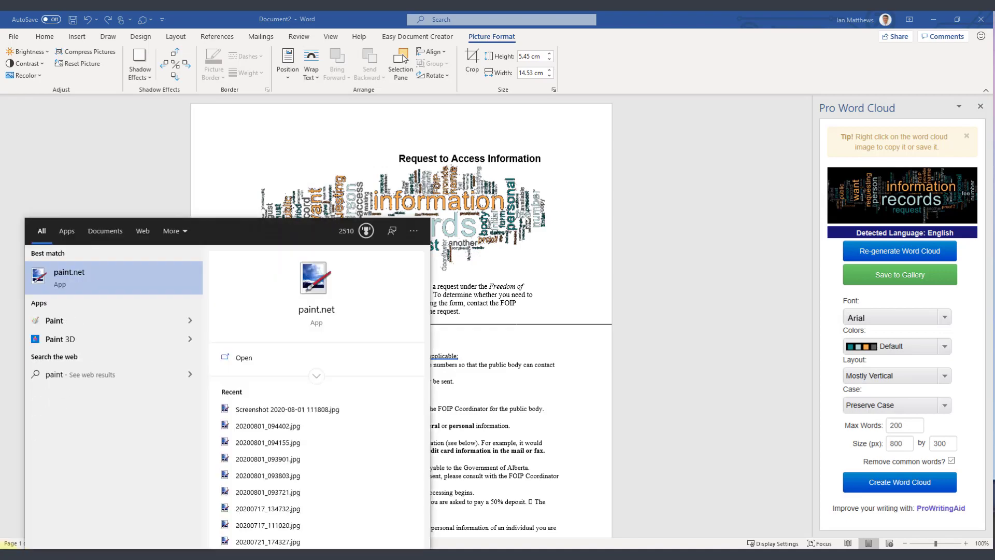
key("Return")
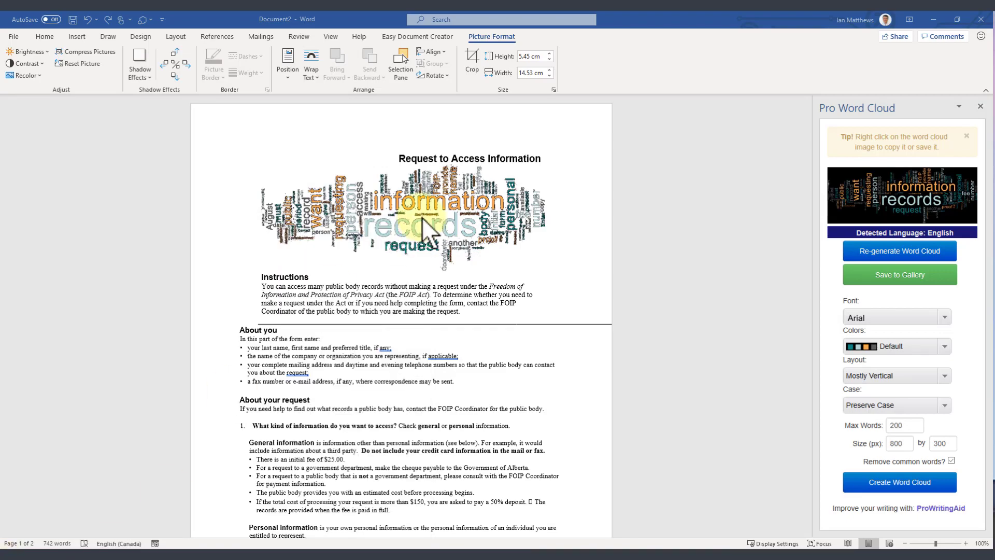
key("ctrl+v")
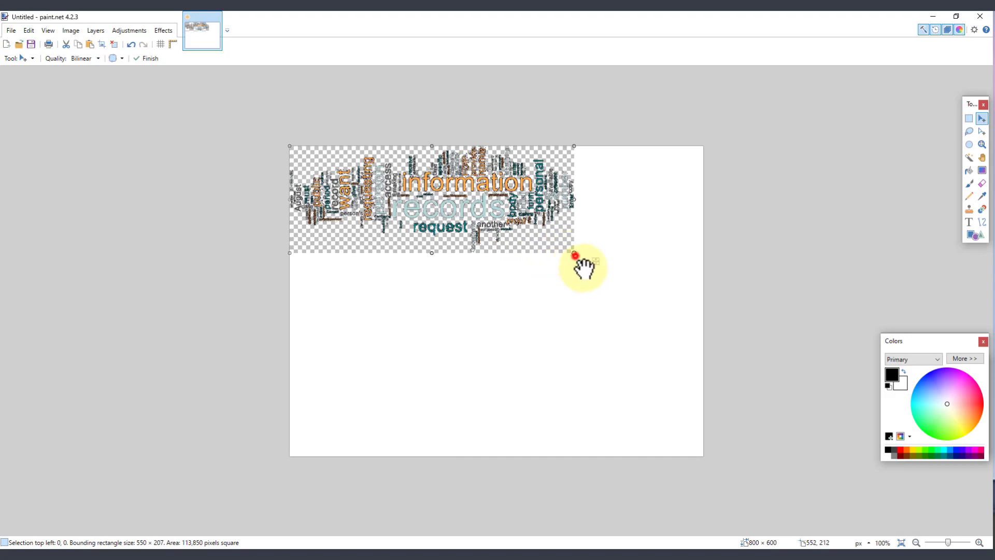
- Try resizing the pasted picture to about 802 by 377 and 334 by 173 pixels, and close paint.net without saving
left_click_drag(580, 266, 706, 348)
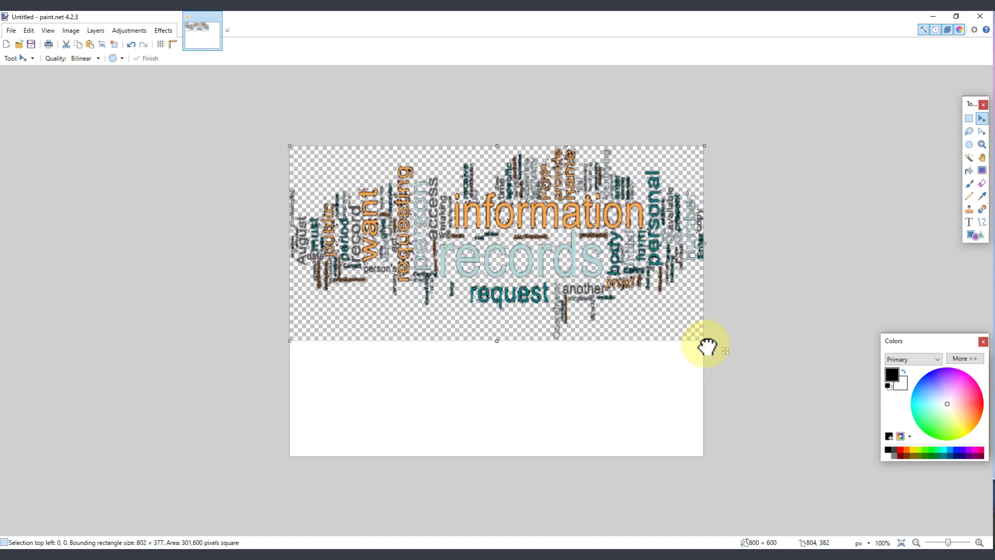
left_click_drag(706, 347, 463, 235)
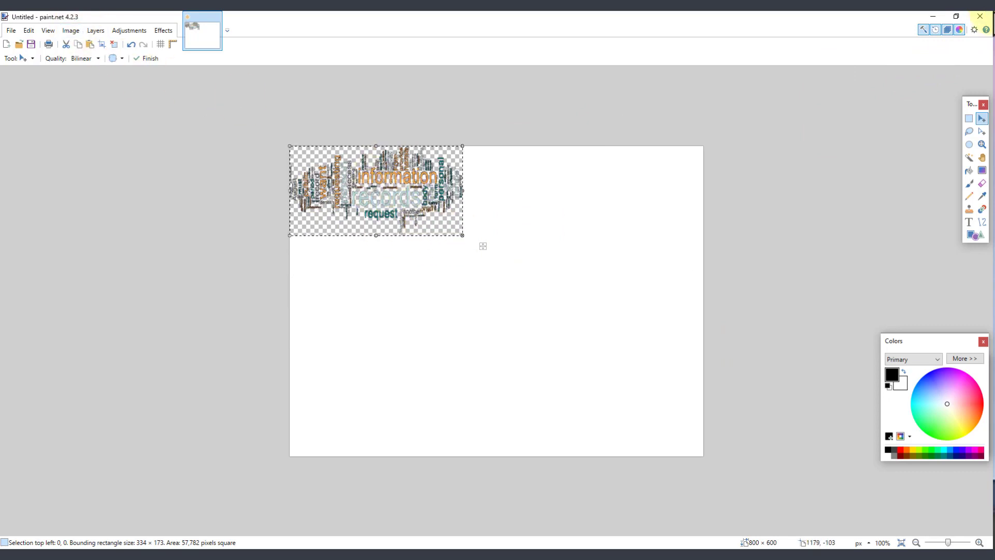
left_click(981, 16)
left_click(499, 350)
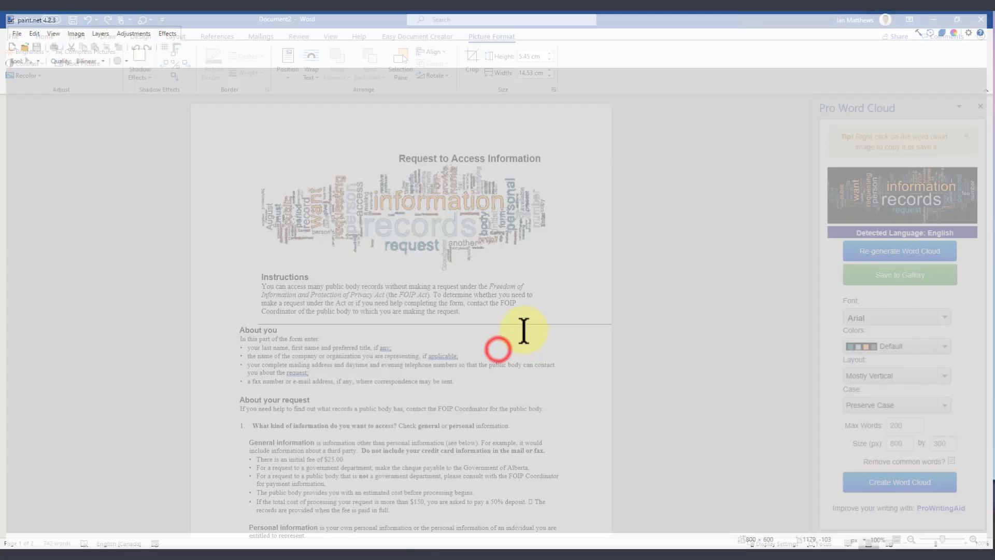
- Undo the word cloud picture's move and its transparent background in the Word document, and deselect the picture
left_click(515, 295)
key("ctrl+z")
key("ctrl+z")
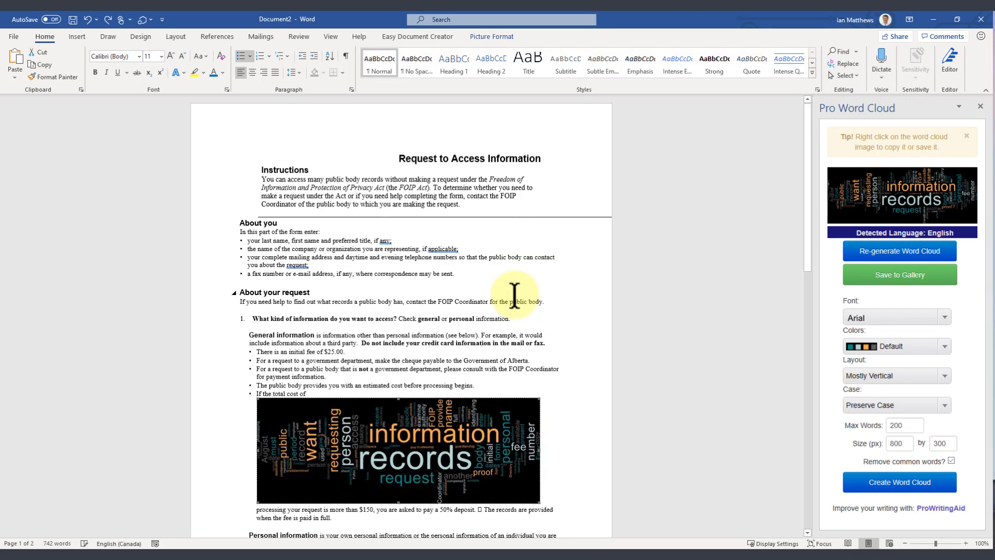
left_click(534, 317)
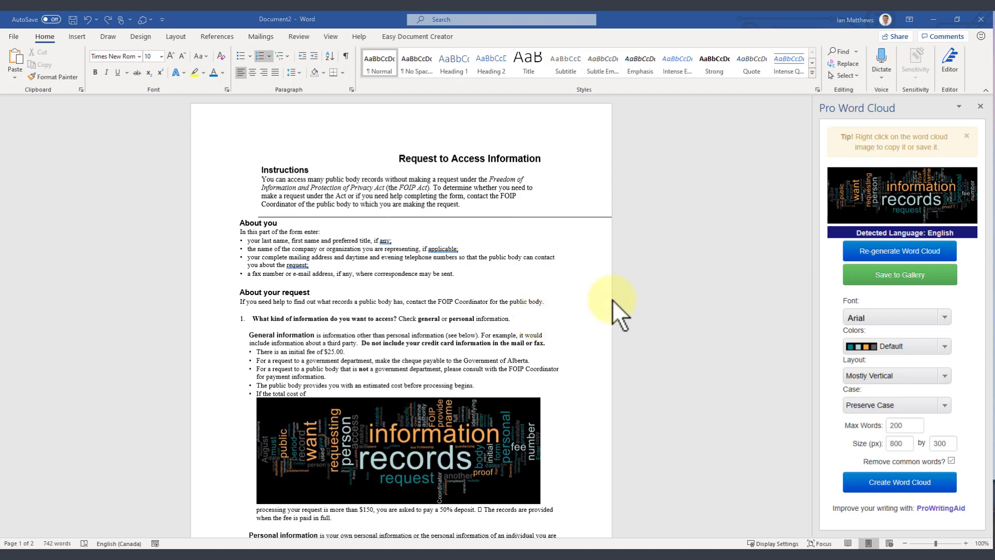
- Close the Pro Word Cloud pane and open the list of recently used add-ins to locate Pro Word Cloud
left_click(980, 107)
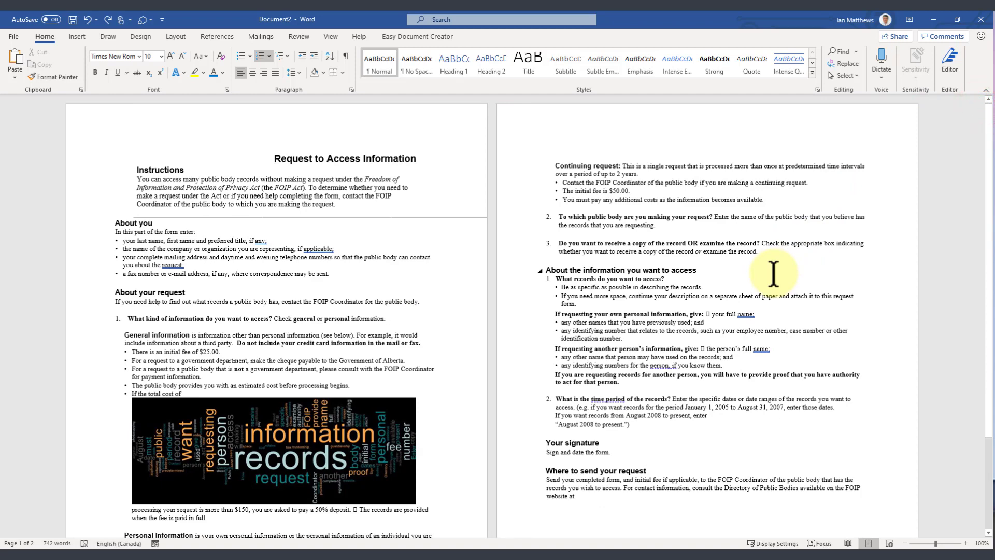
left_click(77, 37)
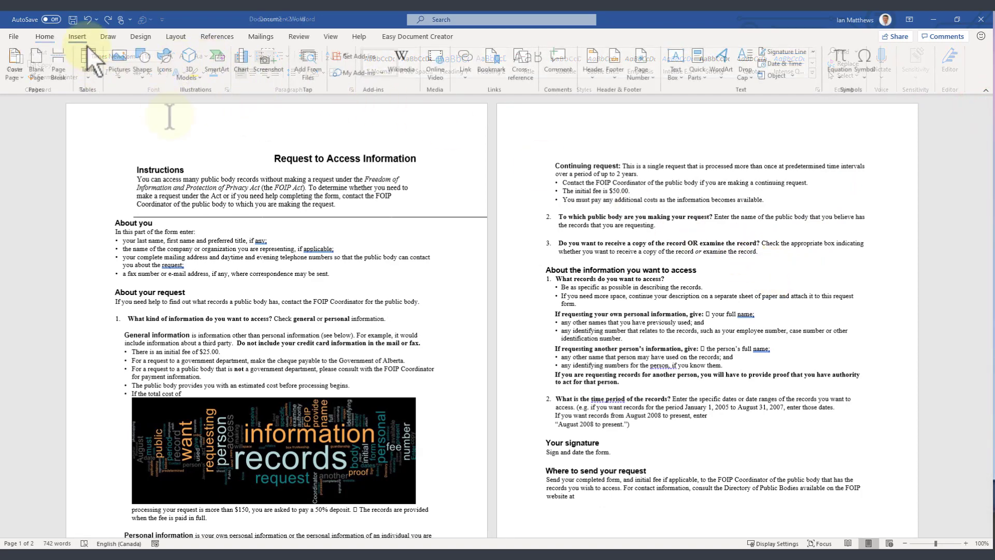
left_click(380, 74)
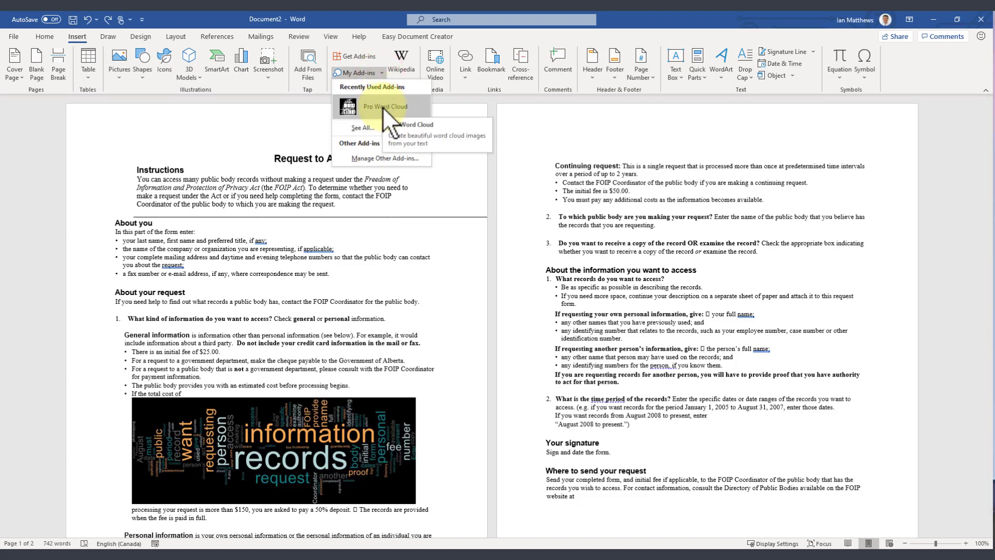
- Launch Pro Word Cloud from the full list of installed add-ins, and close its pane again
left_click(375, 129)
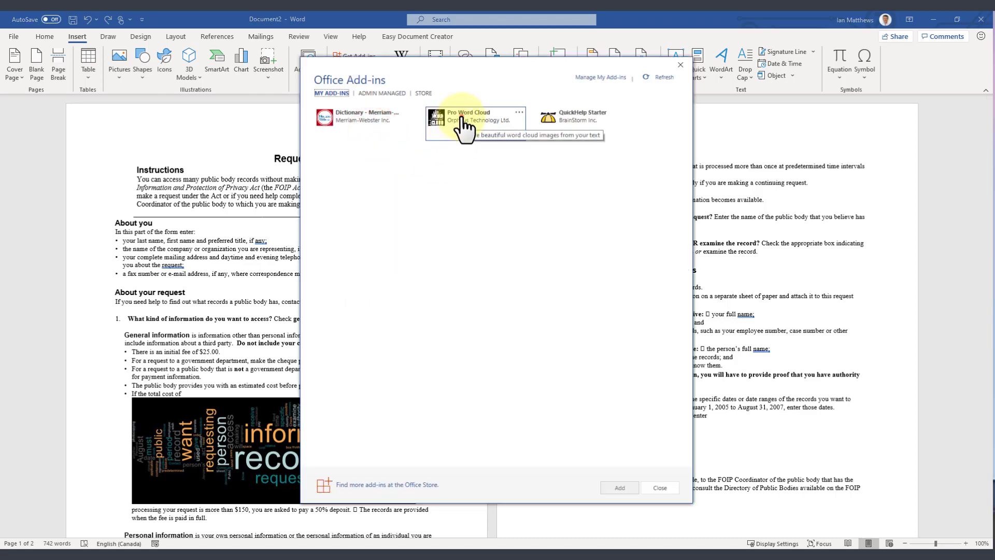
left_click(464, 127)
left_click(620, 488)
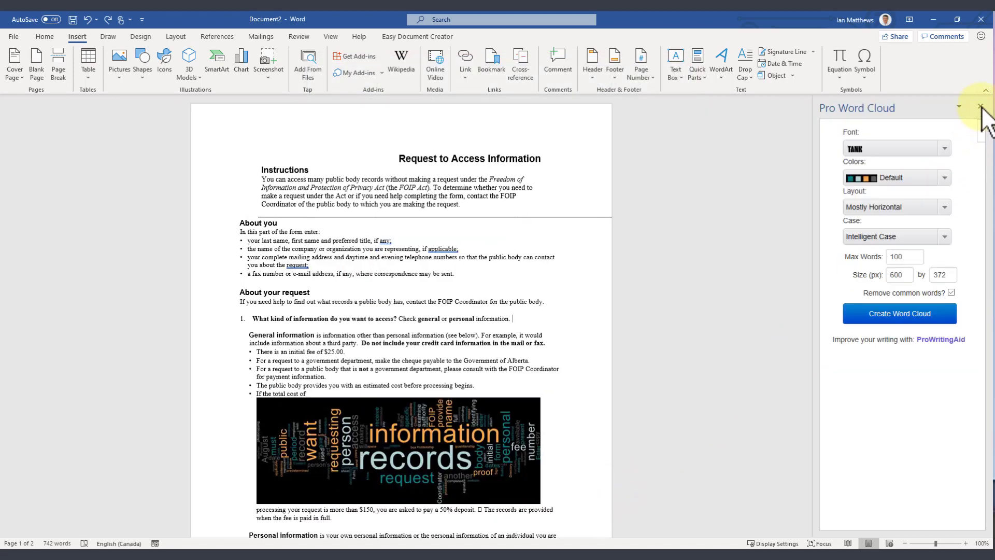
left_click(981, 106)
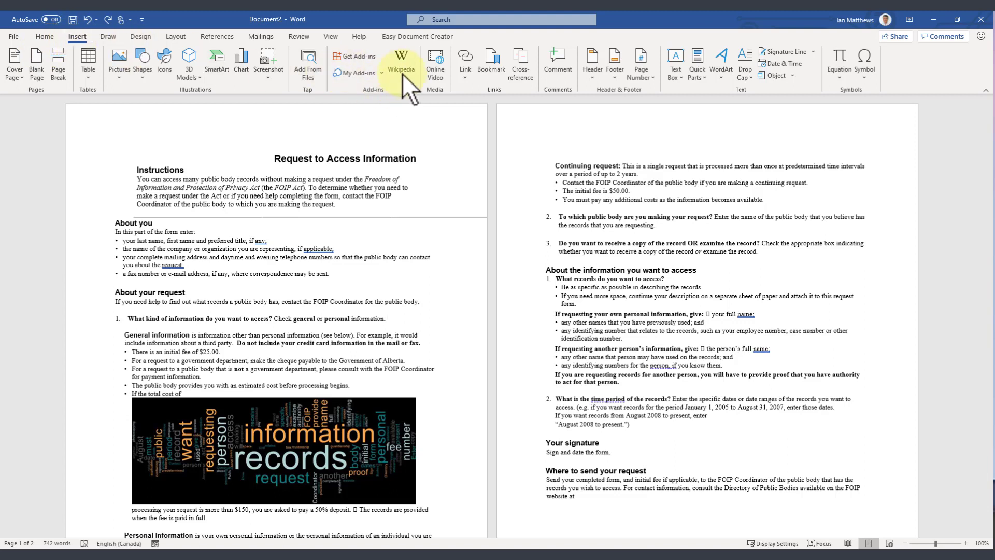
- Add the gallery of recently used add-ins, which contains Pro Word Cloud, to the Quick Access Toolbar
left_click(381, 72)
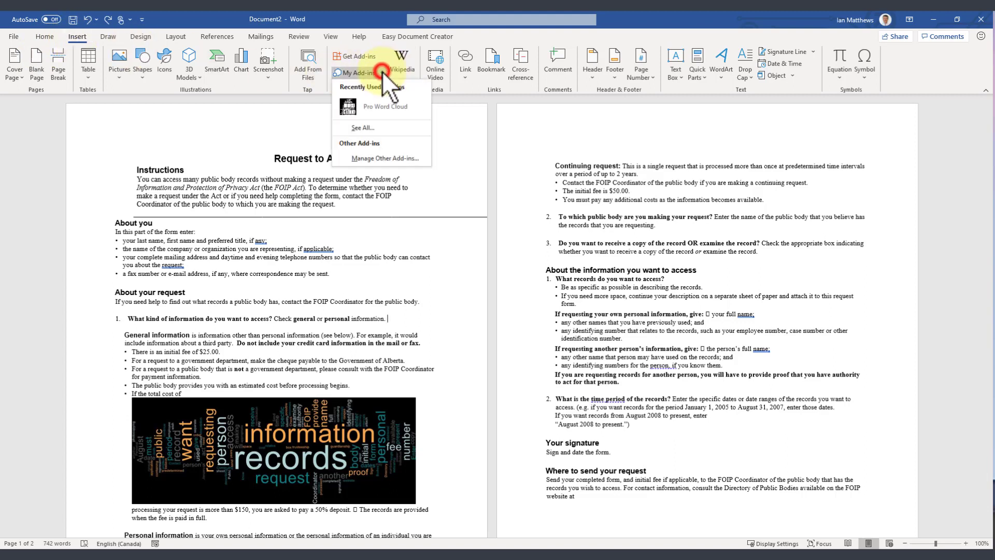
right_click(375, 106)
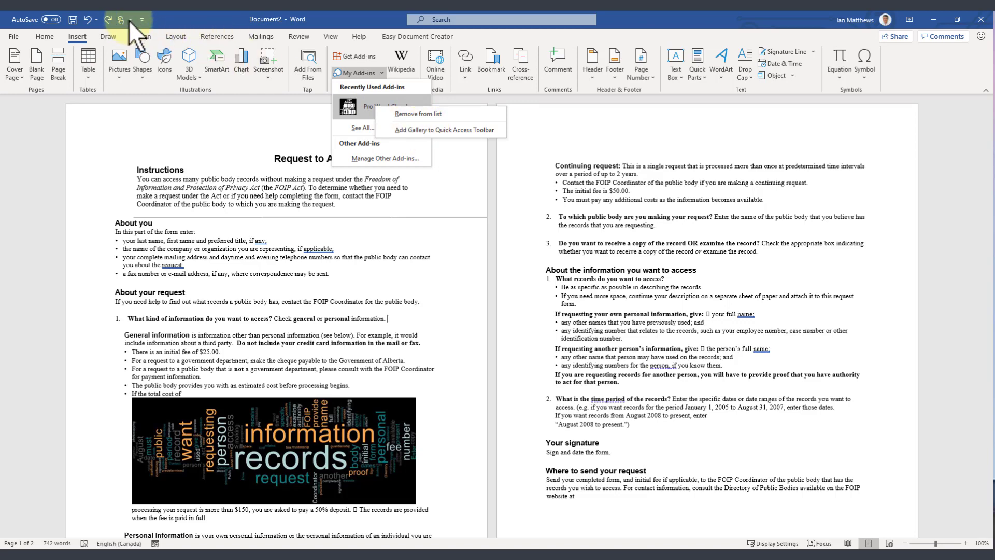
left_click(411, 129)
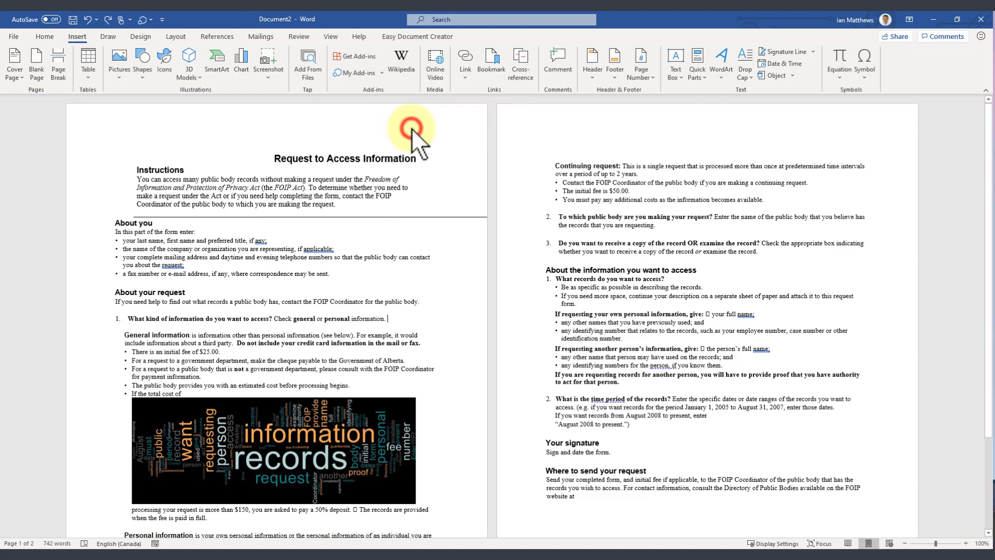
- Try the new Quick Access add-ins shortcut to open the Office Add-ins dialog, and close the dialog
left_click(150, 21)
left_click(149, 22)
left_click(150, 22)
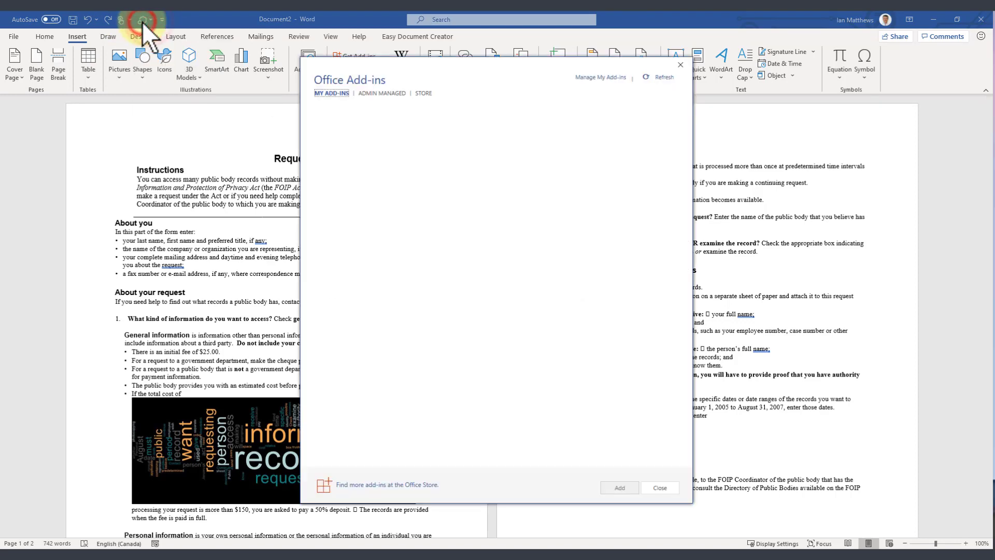
left_click(680, 66)
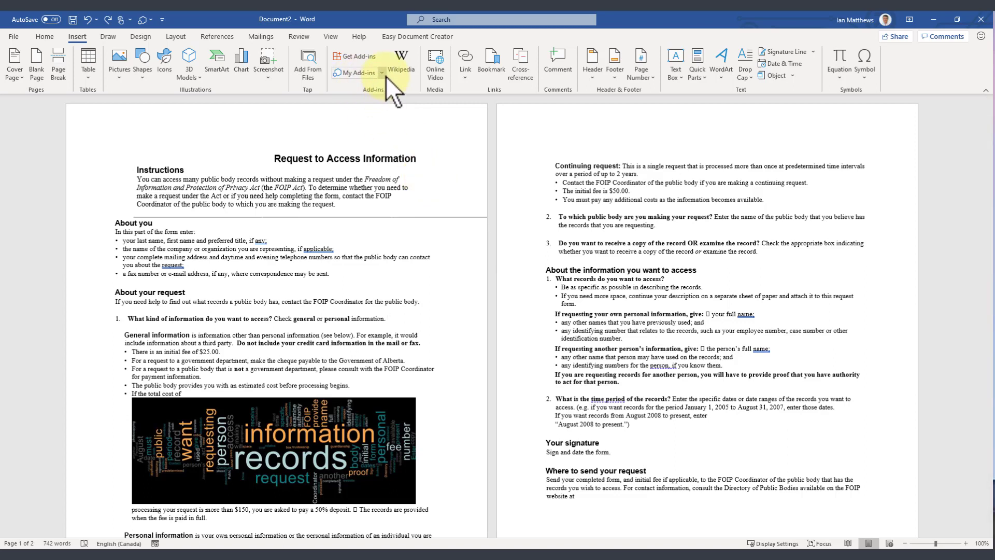
- Remove the Pro Word Cloud add-in from the installed Office add-ins, confirm the removal and close the dialog
left_click(52, 37)
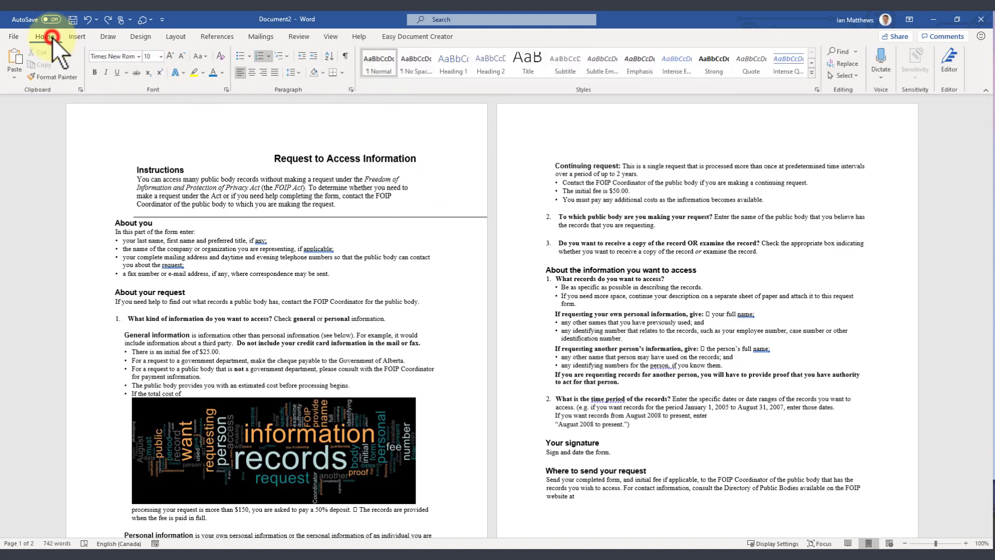
left_click(83, 38)
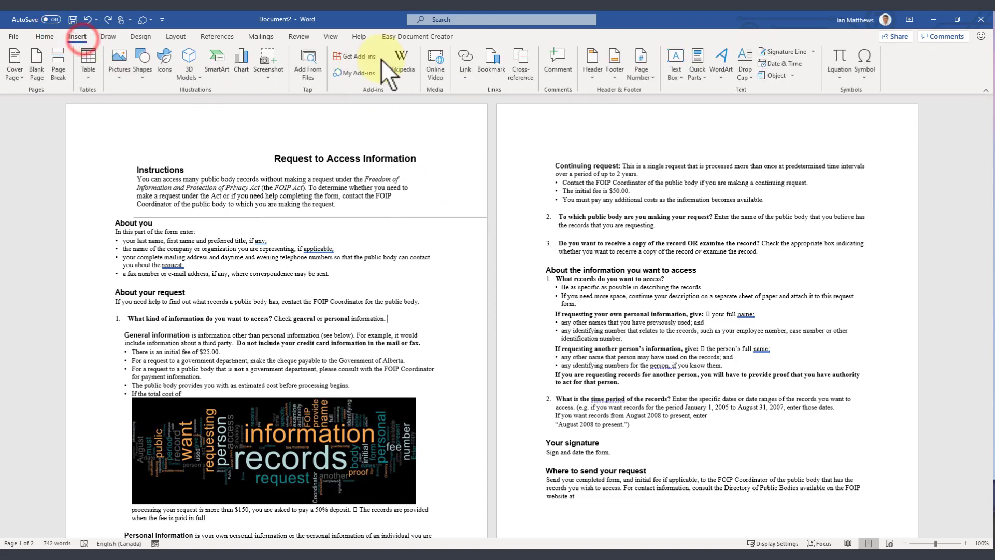
left_click(378, 73)
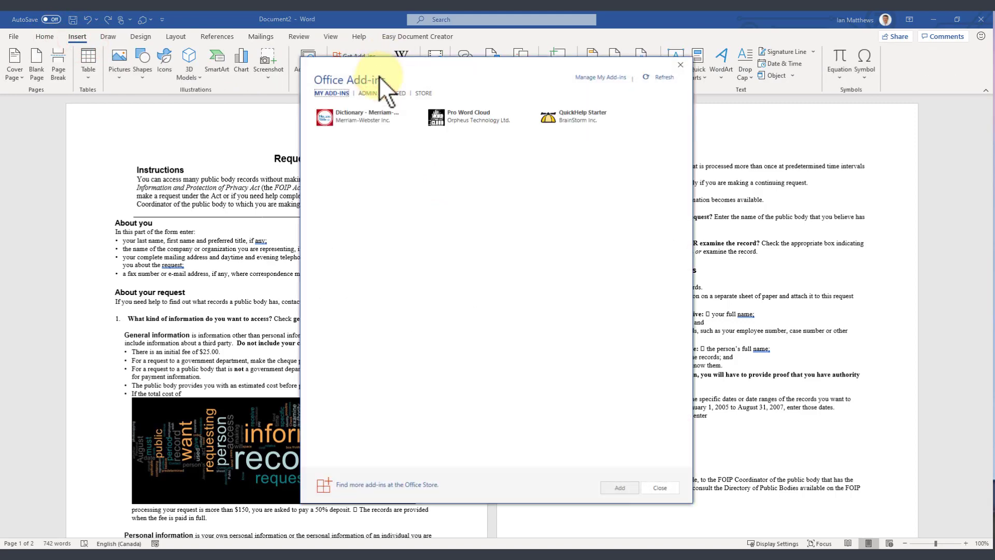
left_click(518, 114)
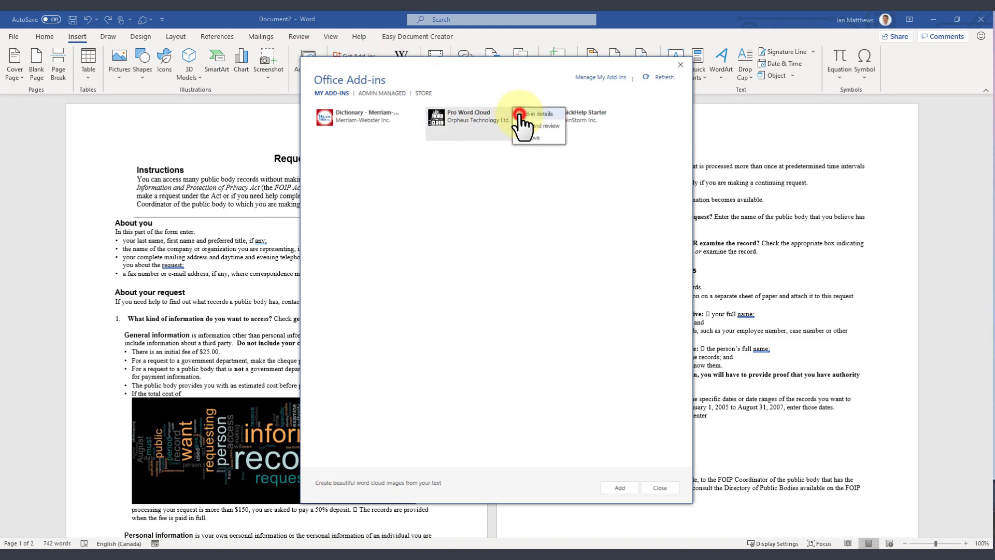
left_click(540, 139)
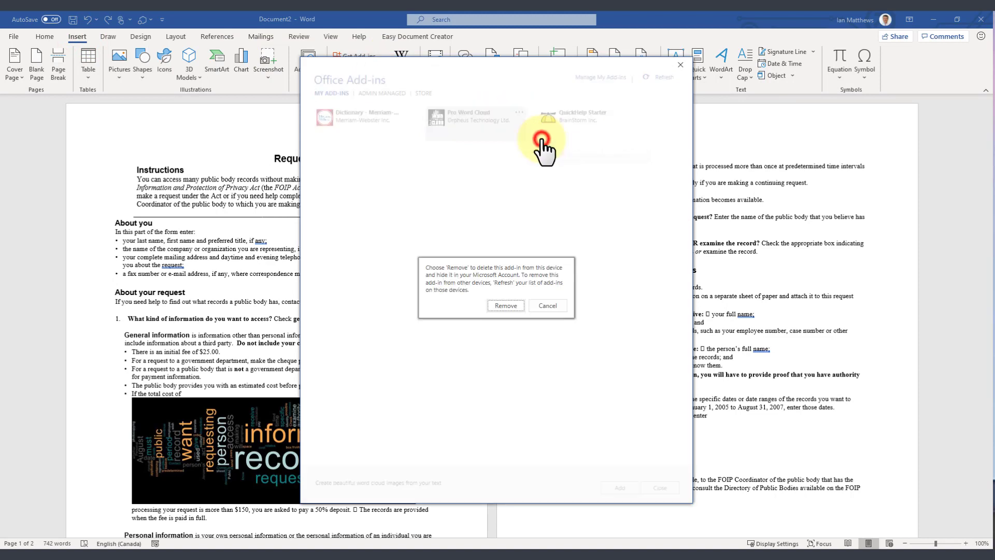
left_click(514, 307)
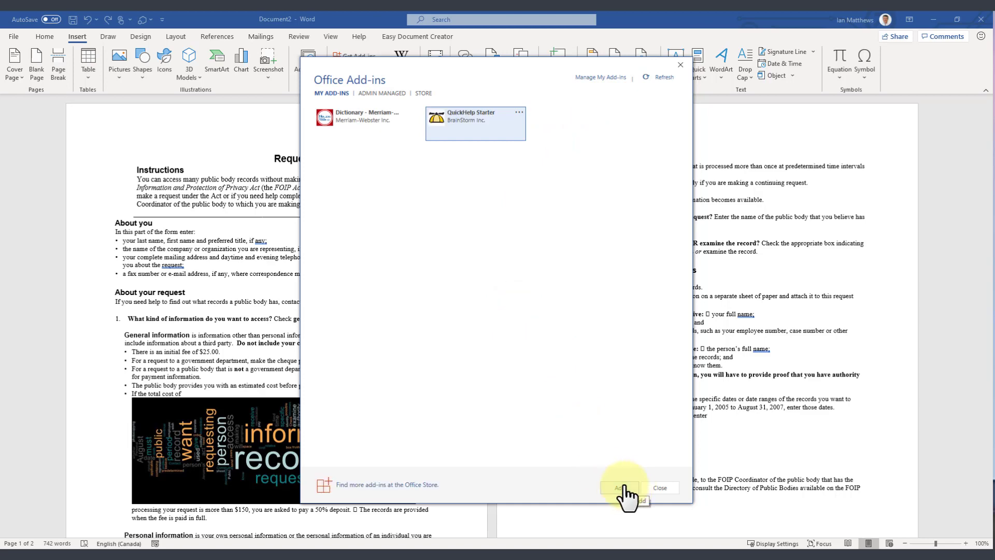
left_click(648, 487)
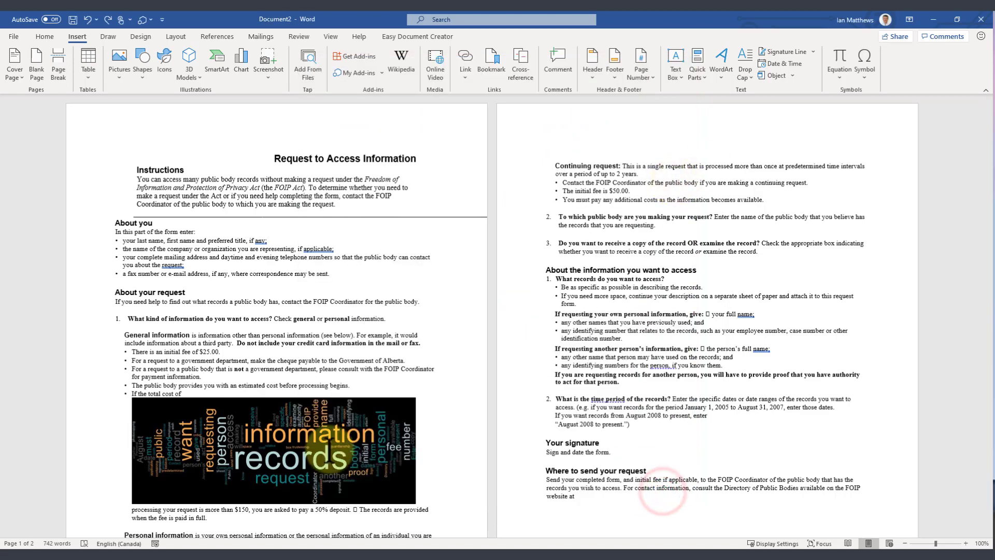